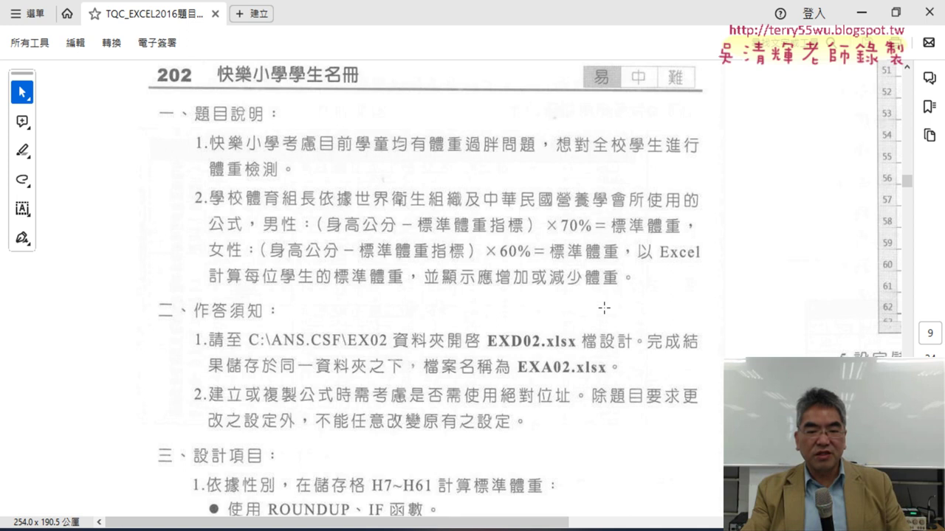
Scroll the PDF down to the 三、設計項目 section with the H7~H61 and I7~I61 requirements
scroll(604, 308, "down", 2)
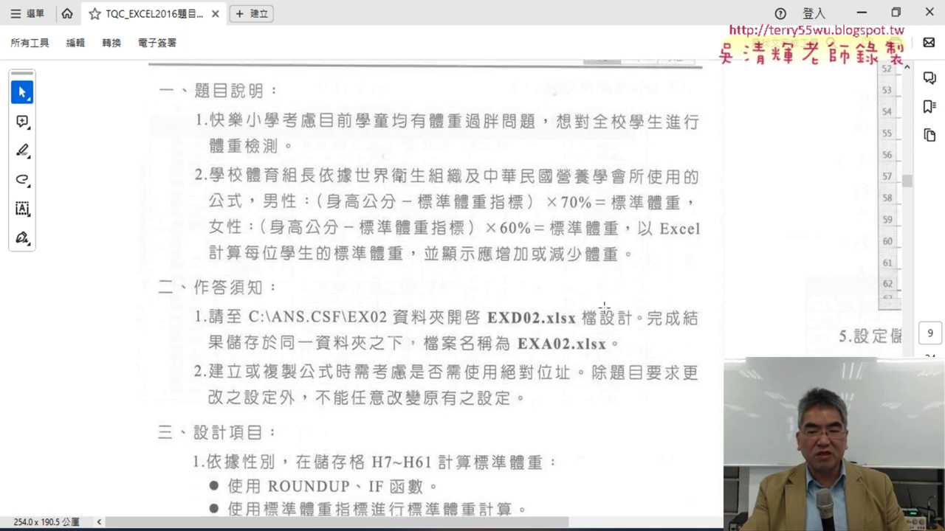
scroll(604, 308, "down", 1)
scroll(604, 307, "down", 1)
scroll(604, 308, "down", 1)
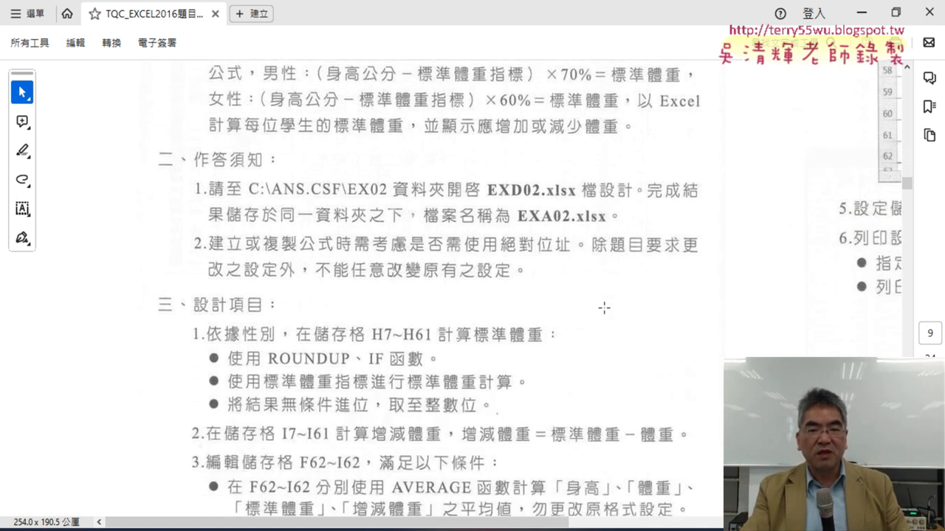
scroll(593, 293, "down", 1)
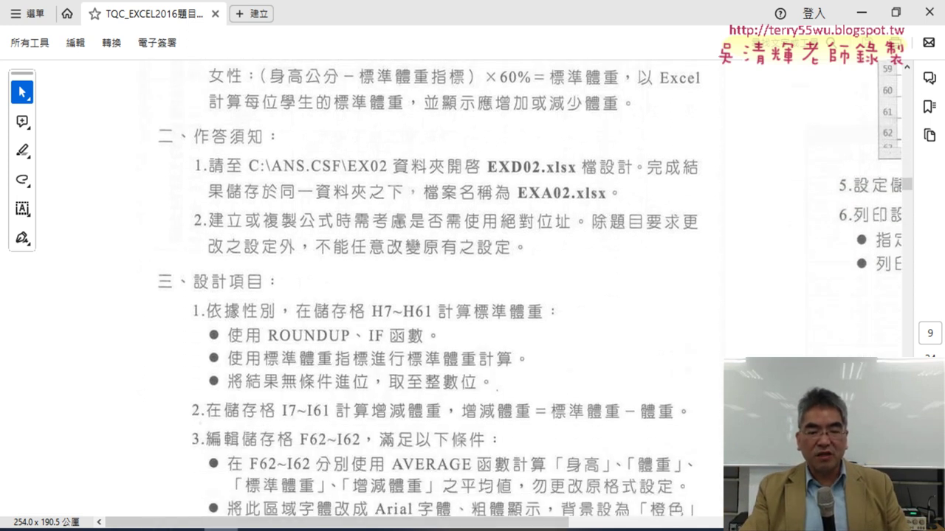
Open EXD02 from the 202 folder under TQC_EXCEL2016練習檔 and maximize the Excel window
mouse_move(224, 528)
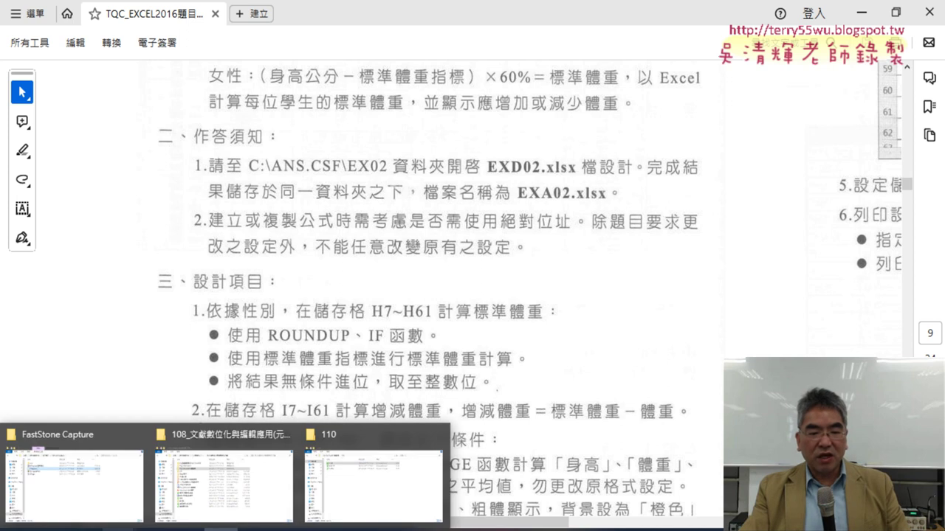
left_click(372, 480)
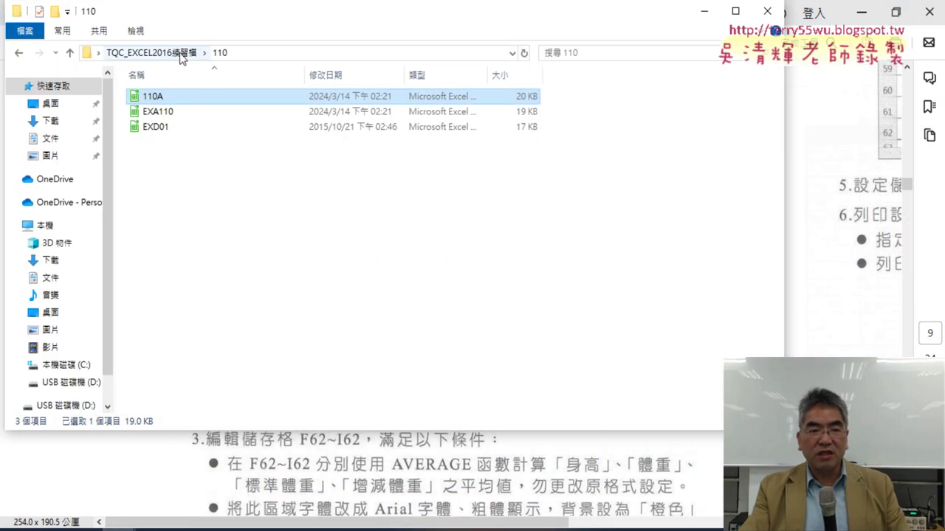
left_click(180, 60)
double_click(161, 179)
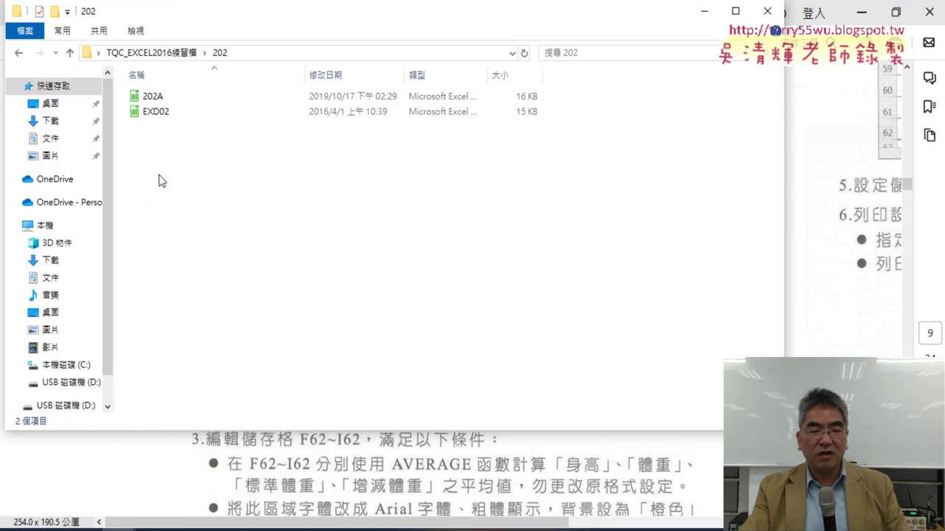
double_click(165, 112)
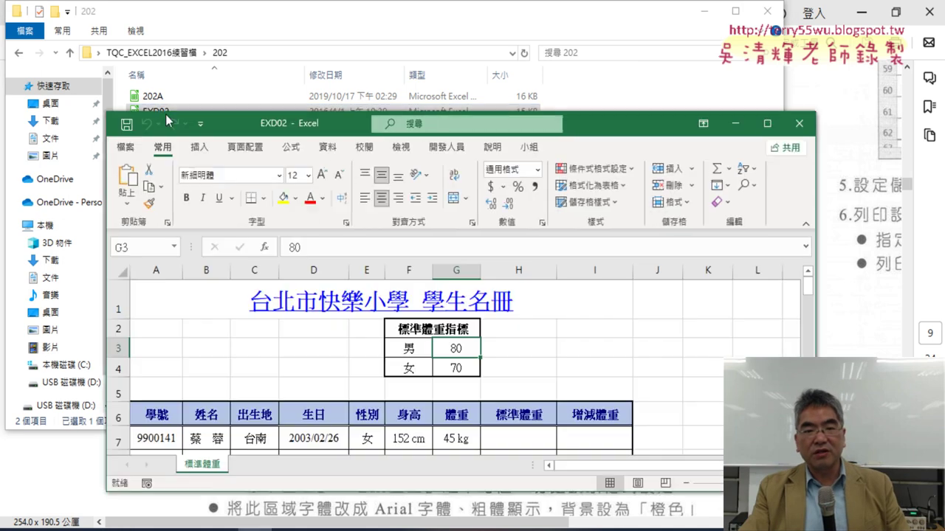
left_click(767, 123)
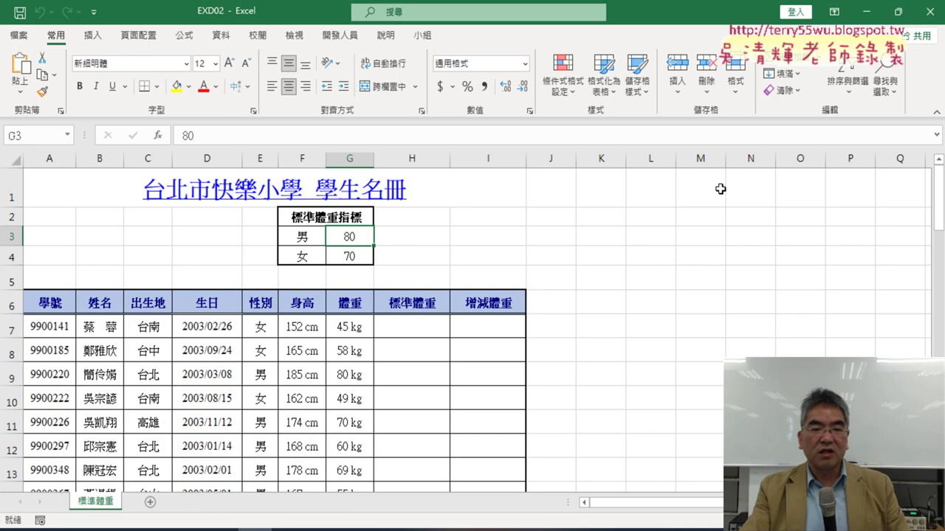
Inspect the gender index table F3:G4, cell H7, and the weight columns G and I in EXD02
left_click(407, 255)
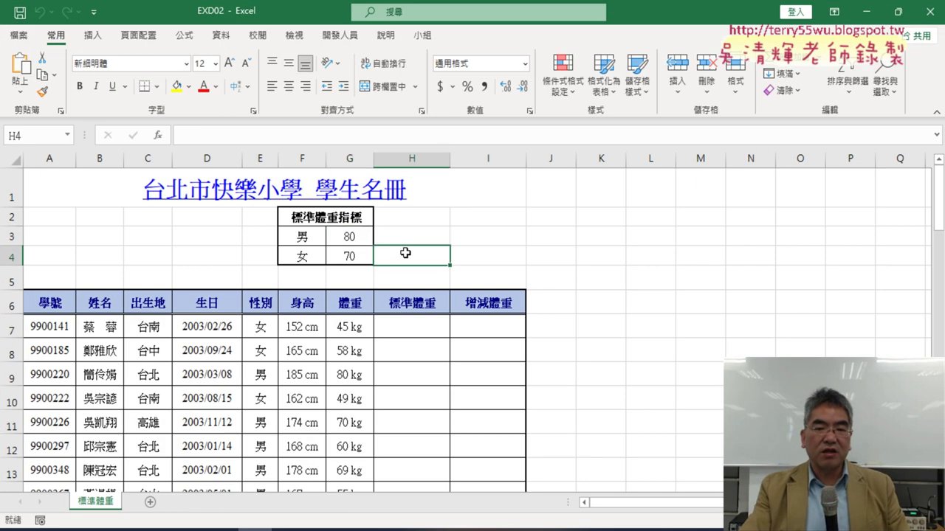
left_click(301, 237)
left_click(304, 257)
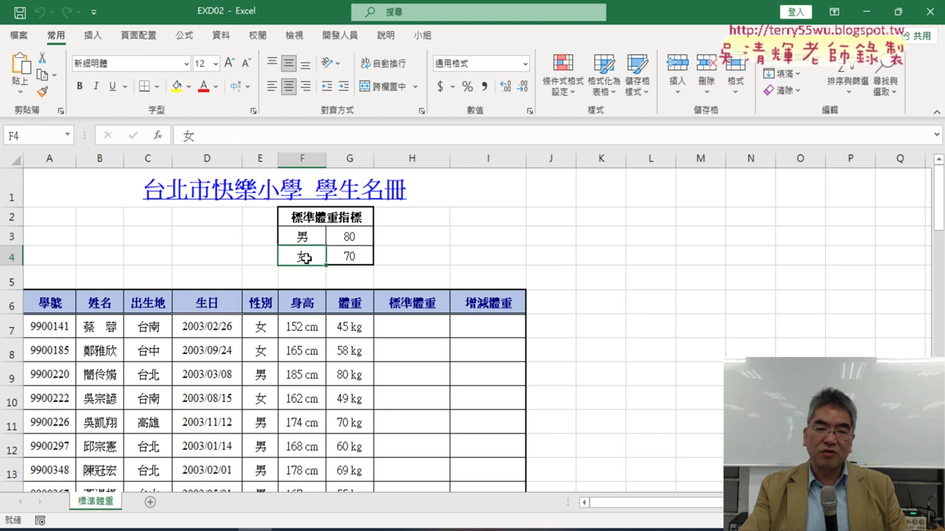
left_click(347, 257)
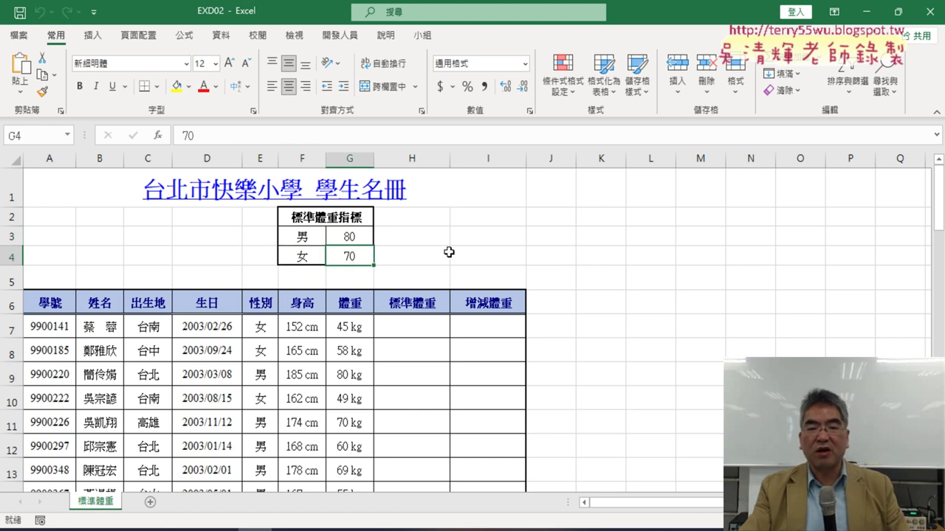
left_click(417, 333)
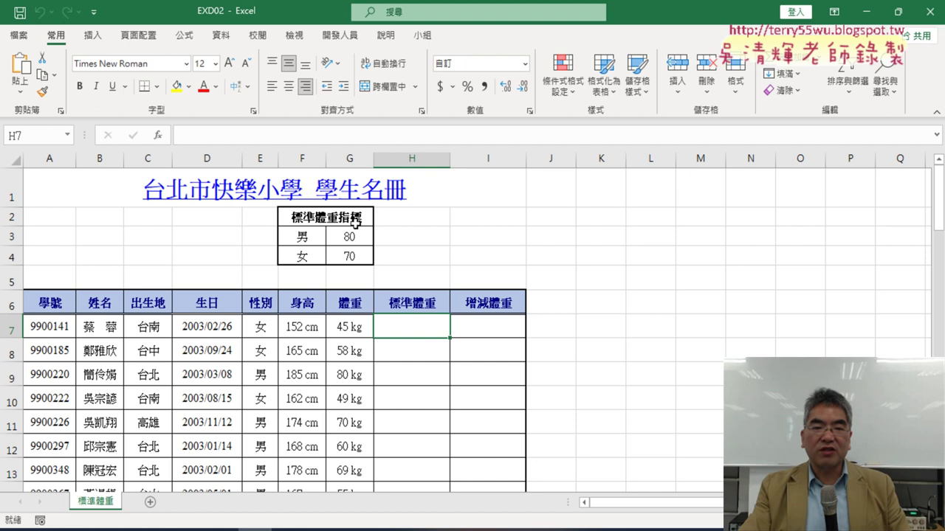
left_click(350, 159)
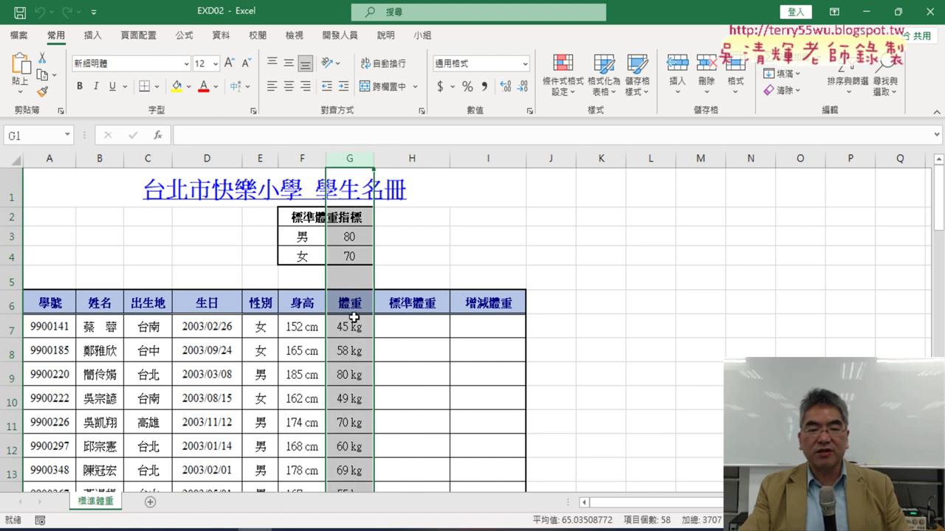
scroll(352, 296, "down", 3)
scroll(353, 292, "up", 2)
left_click_drag(355, 249, 434, 251)
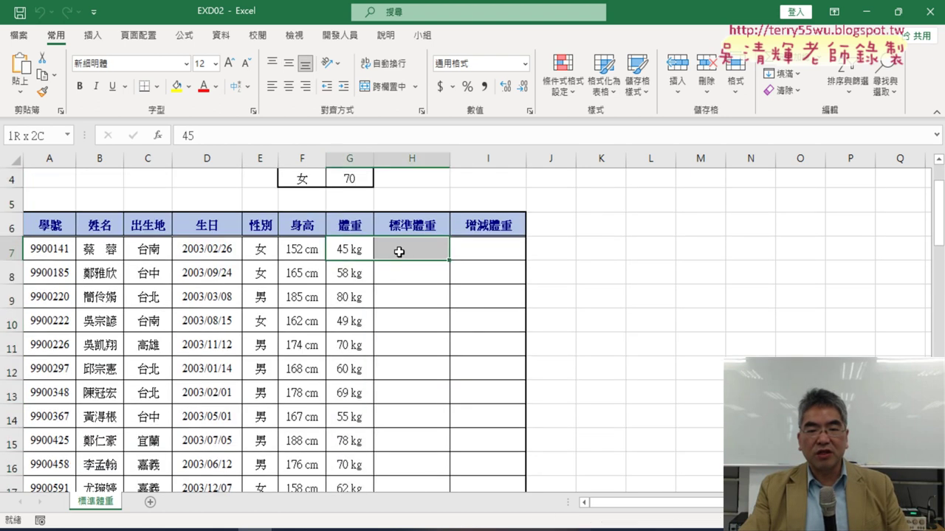
left_click(434, 251)
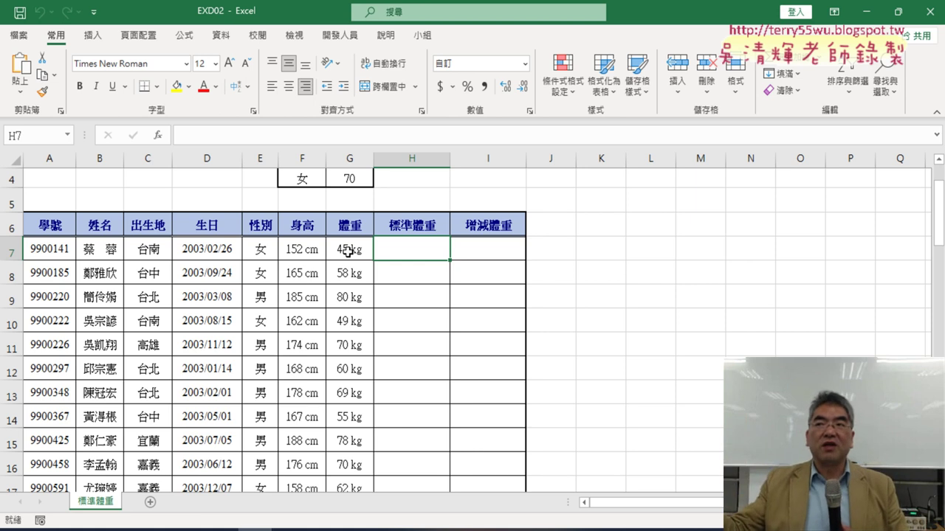
left_click(482, 161)
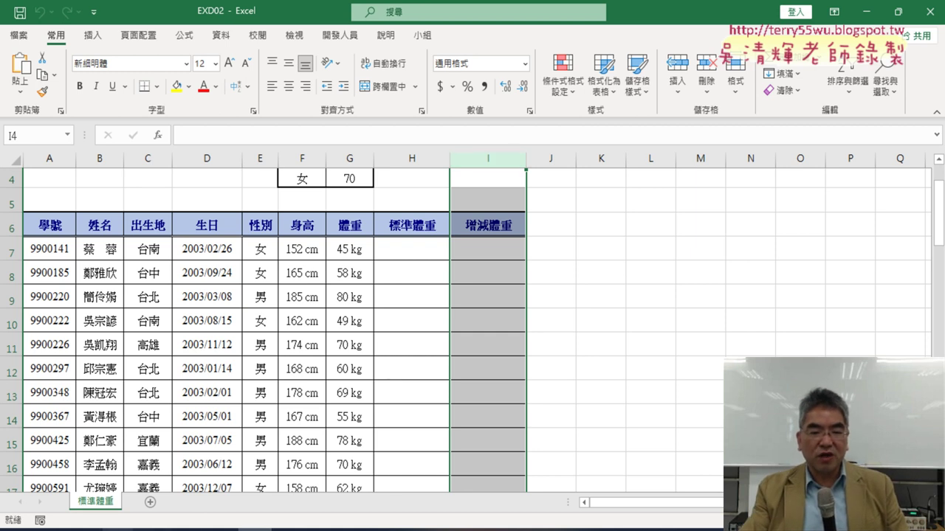
Open the 202A answer workbook from the 202 folder
mouse_move(147, 530)
left_click(362, 459)
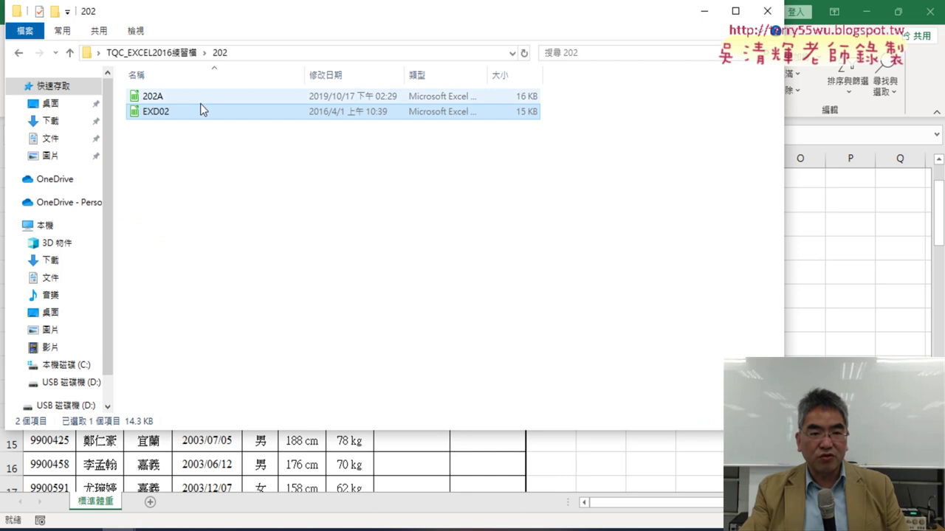
left_click(199, 102)
double_click(198, 104)
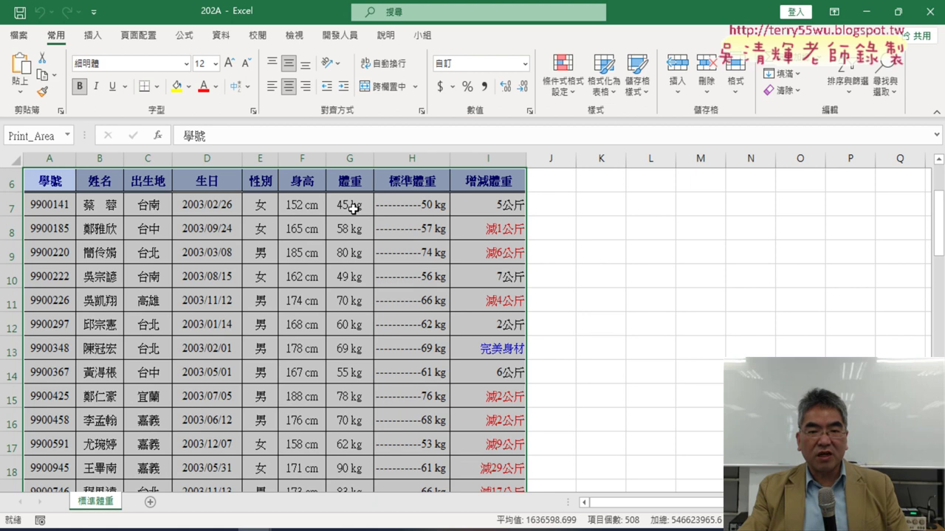
In 202A, inspect the weights, ROUNDUP standard-weight formulas and difference formulas in rows 7 and 8
left_click(353, 209)
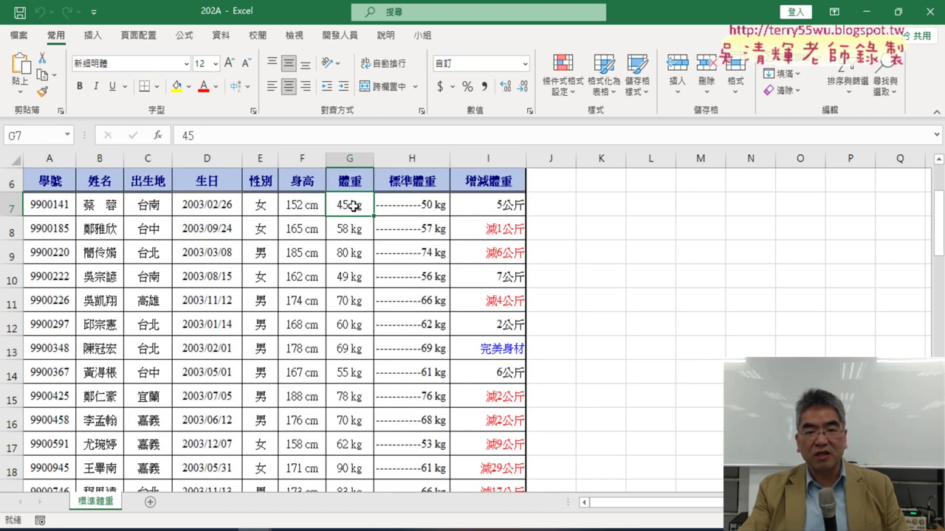
left_click(433, 205)
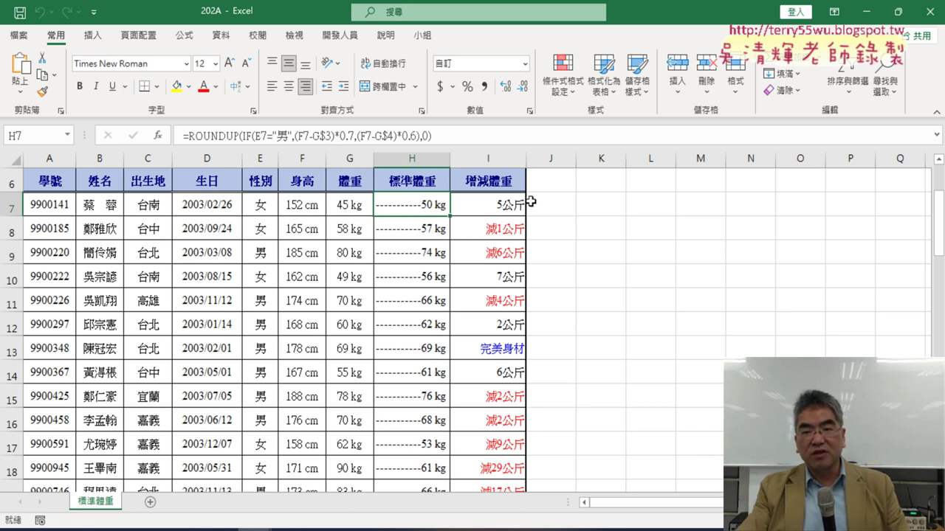
left_click(497, 212)
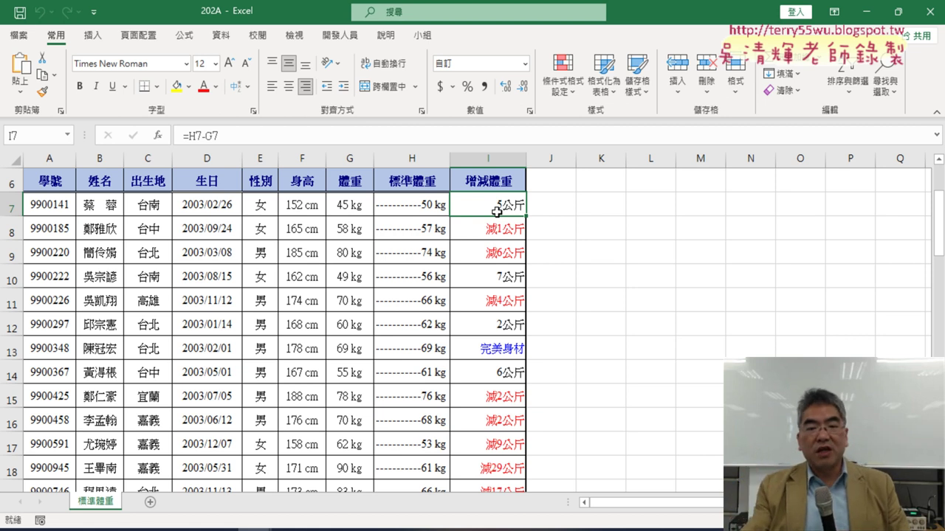
left_click(94, 231)
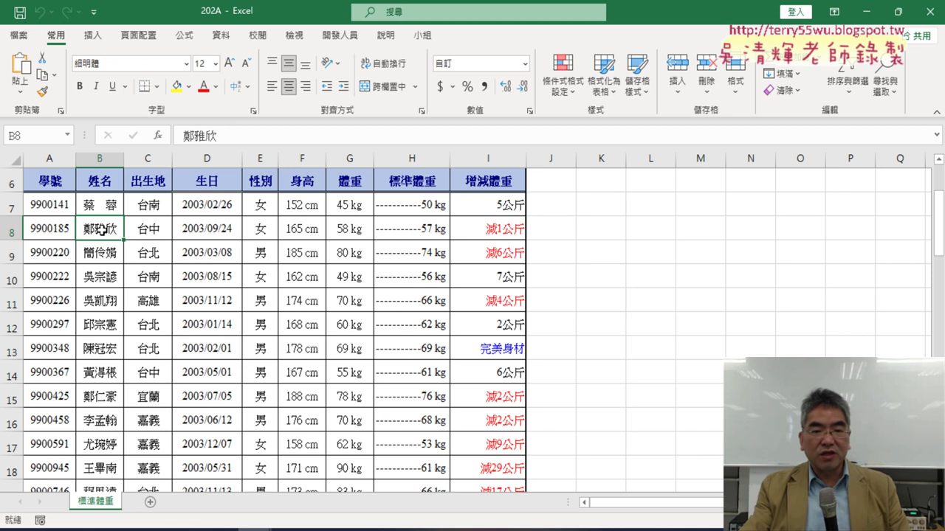
left_click(362, 234)
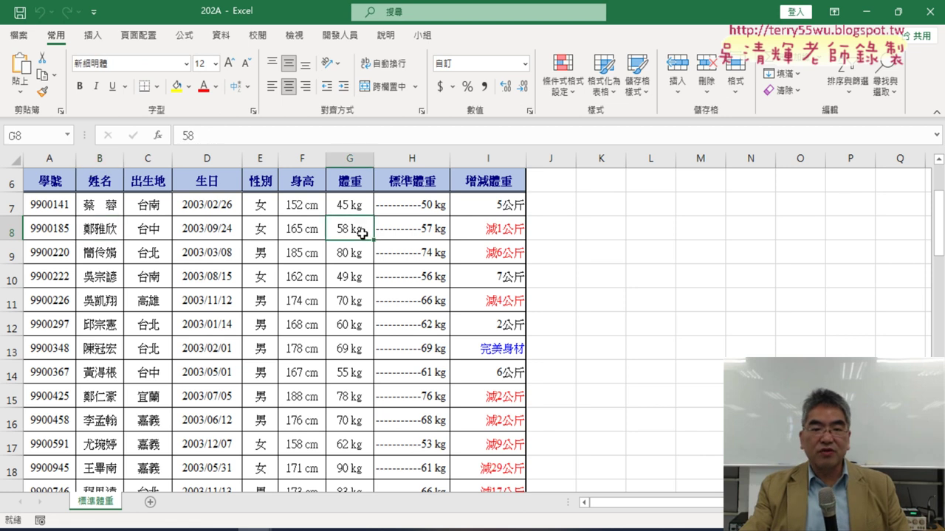
left_click(437, 233)
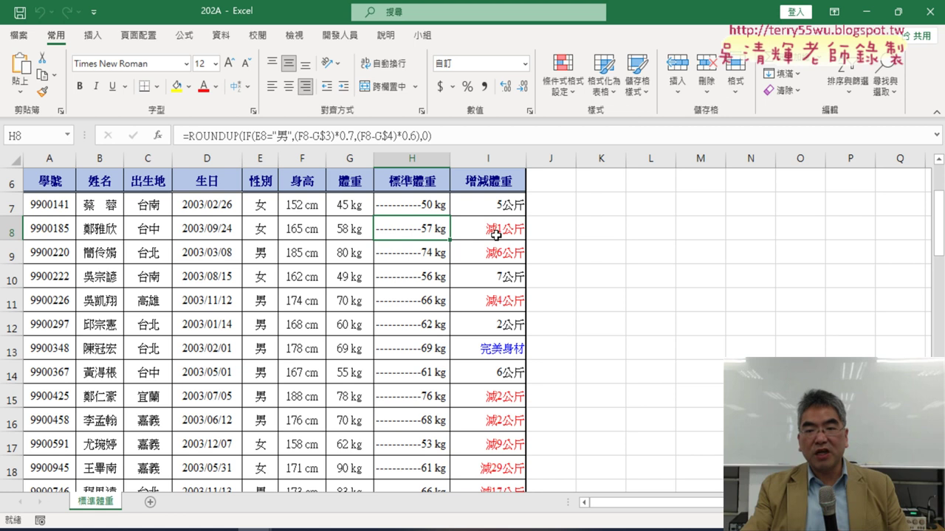
left_click(507, 232)
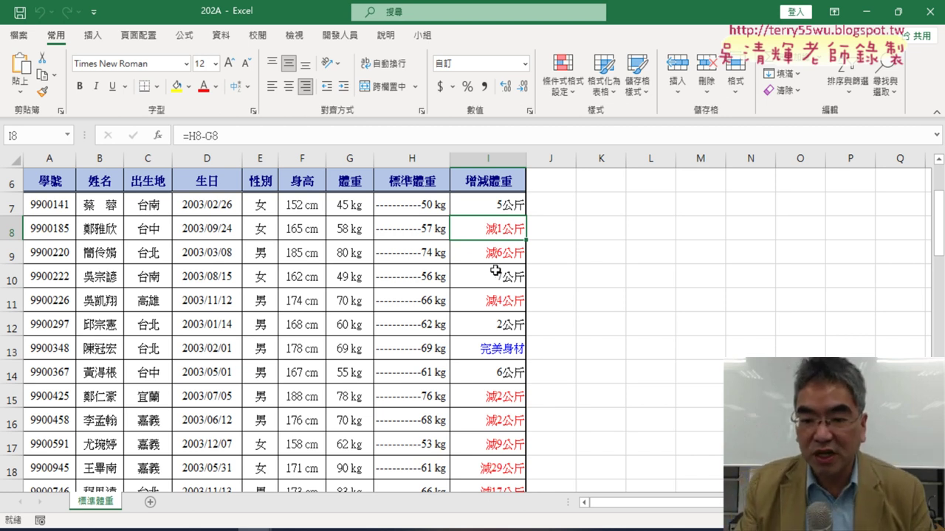
Check row 13's 完美身材 result and the =H18-G18 difference formula further down the sheet
left_click(353, 349)
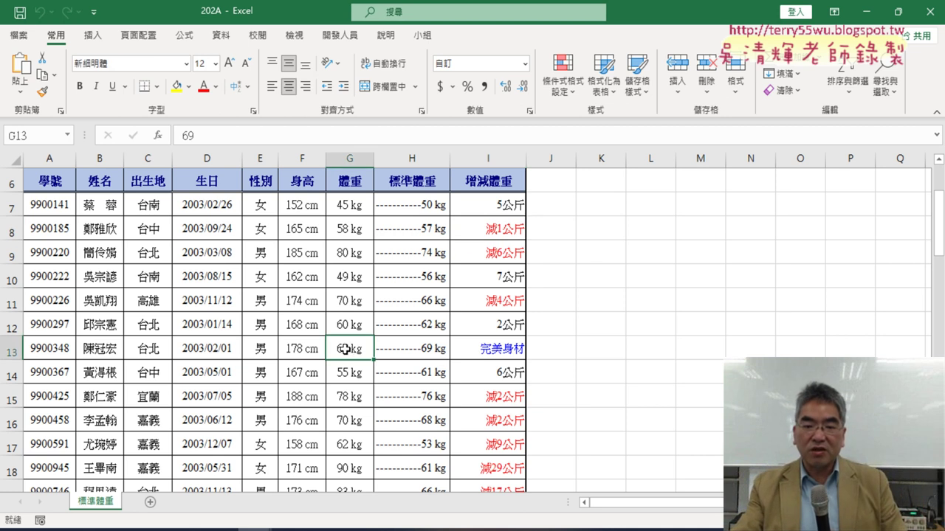
left_click(418, 352)
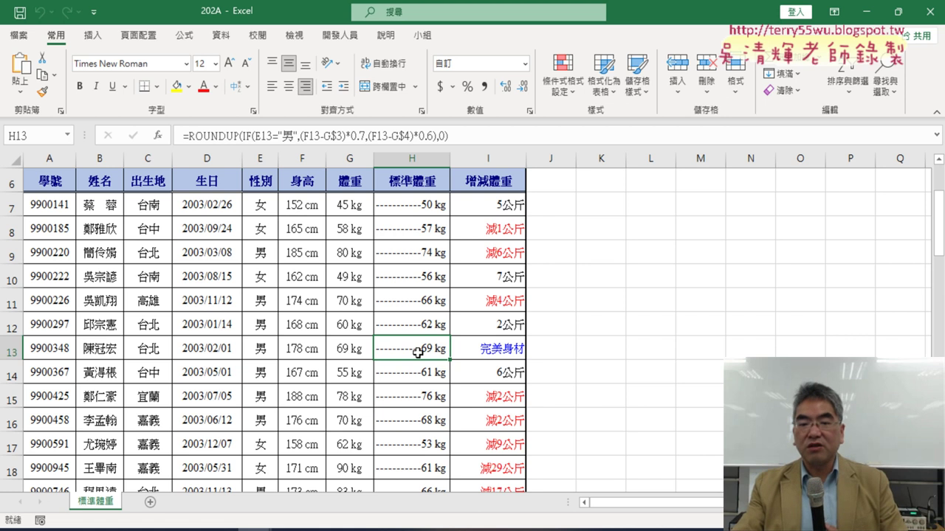
left_click(508, 355)
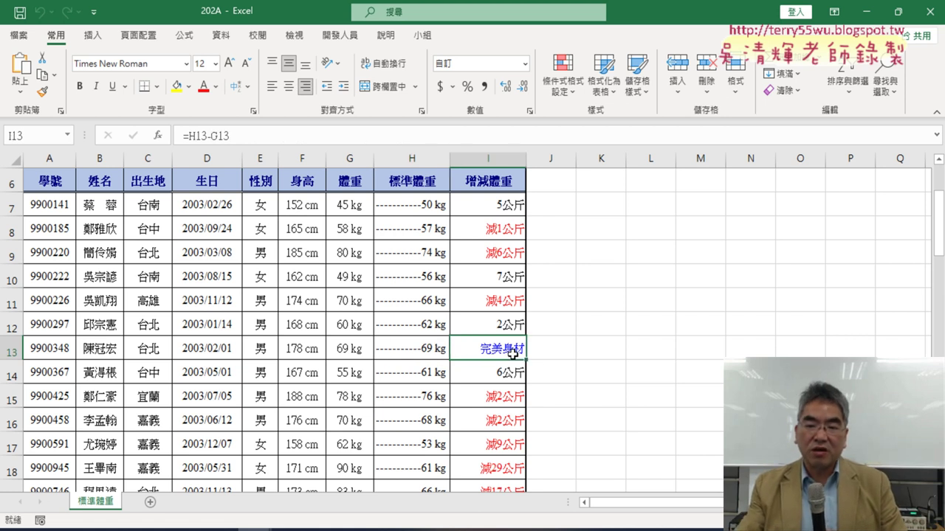
left_click(508, 206)
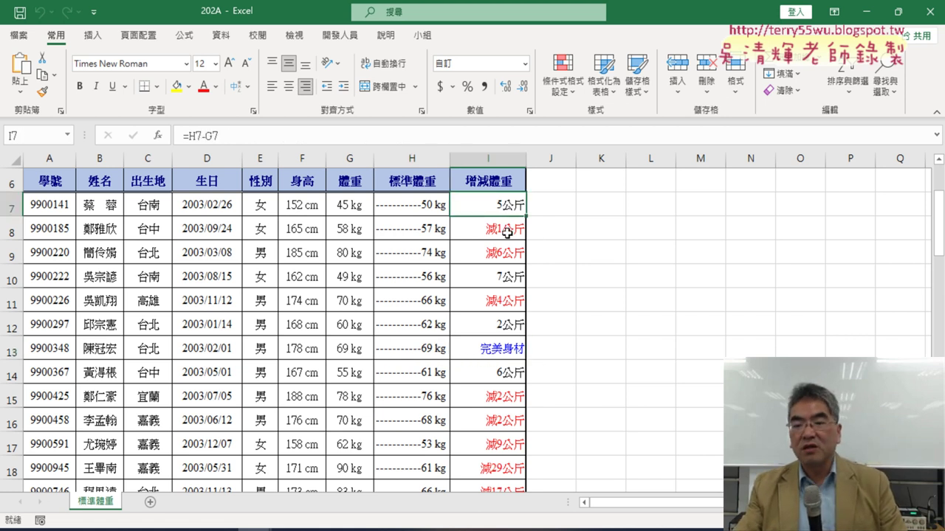
left_click(507, 232)
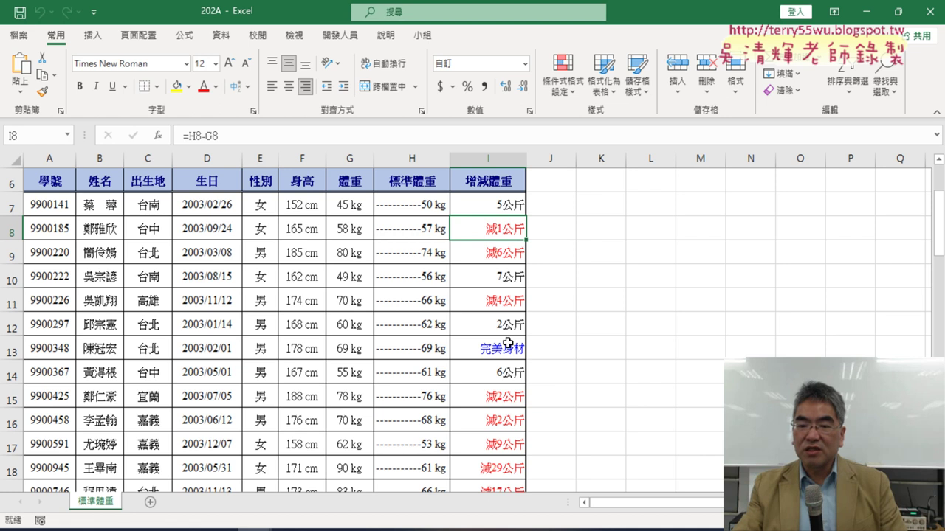
scroll(507, 352, "down", 2)
scroll(508, 354, "up", 2)
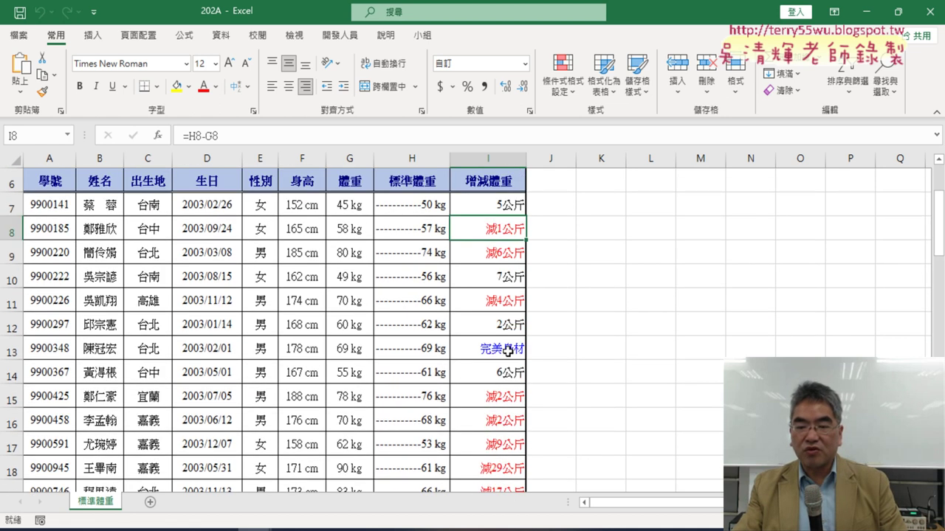
scroll(509, 369, "down", 2)
left_click(508, 332)
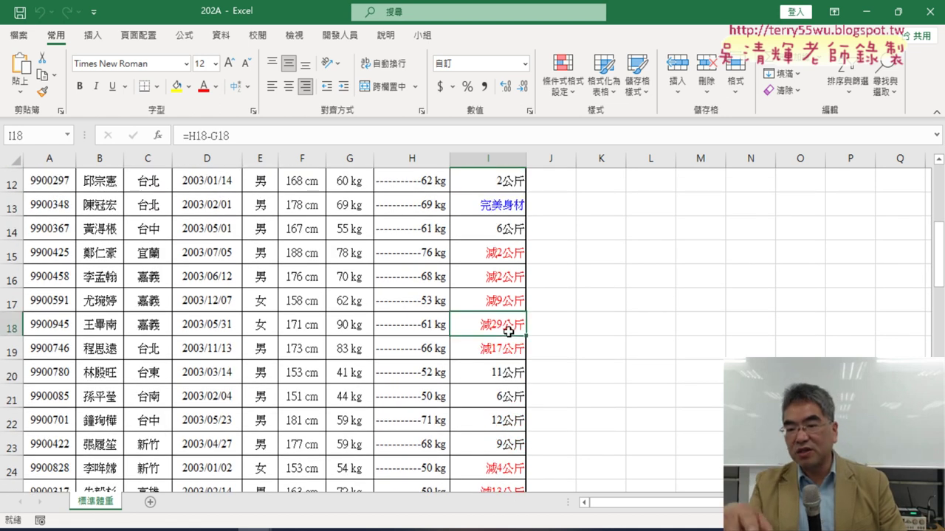
scroll(508, 332, "down", 3)
scroll(508, 332, "down", 3)
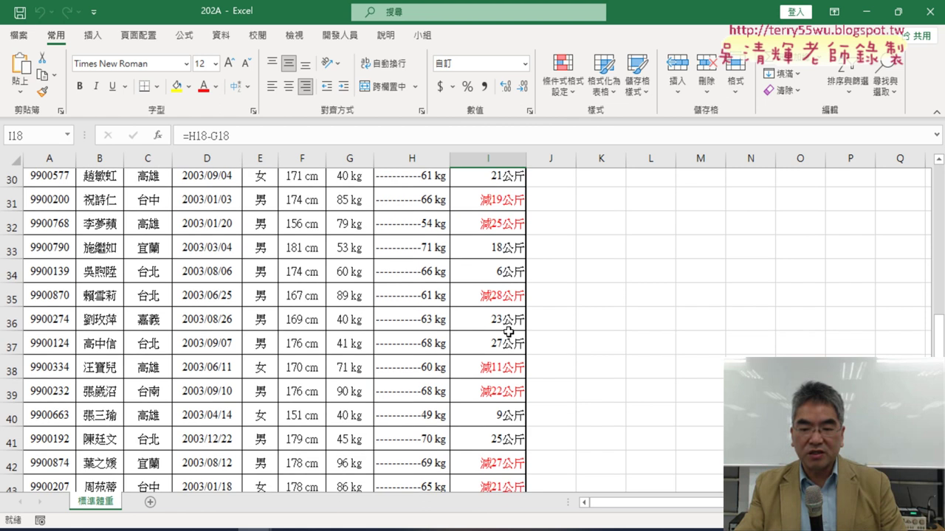
scroll(508, 332, "down", 7)
scroll(508, 331, "up", 10)
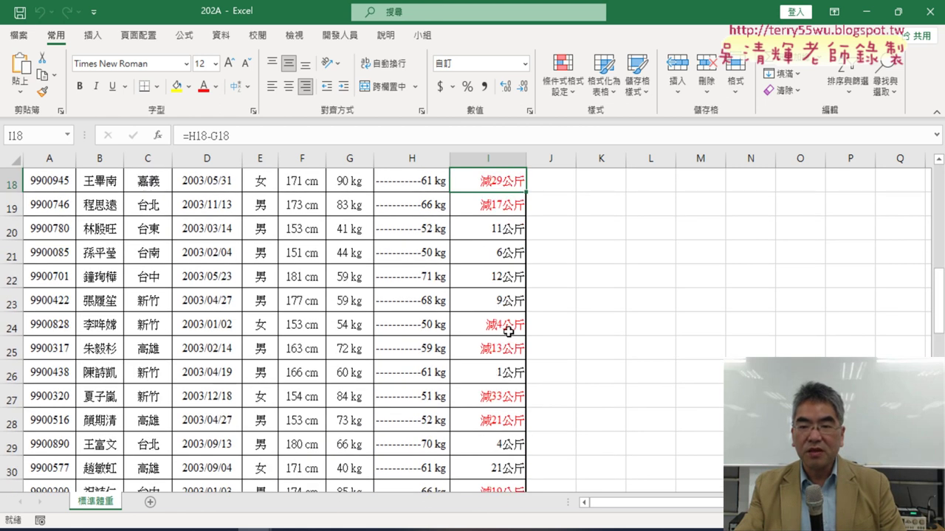
scroll(509, 332, "up", 6)
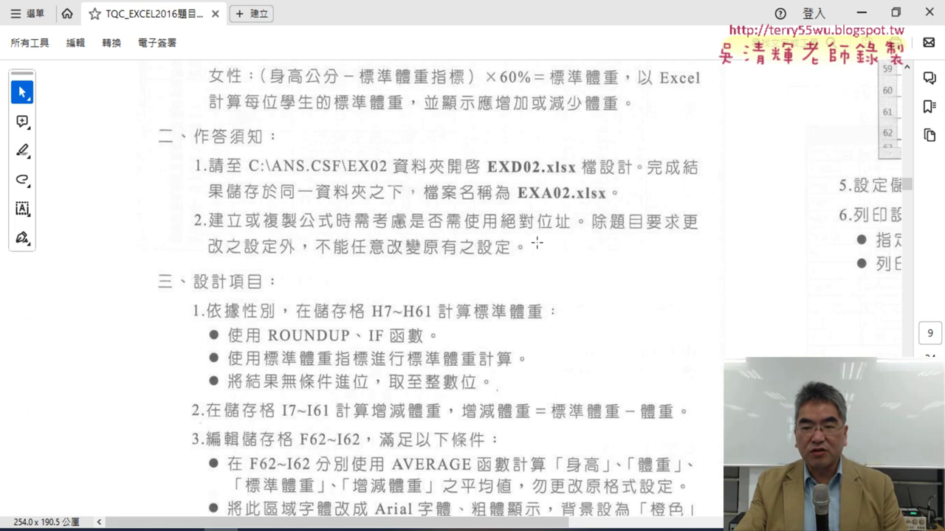
Scroll the PDF to design item 4's custom number format rules for I7~I62
scroll(536, 243, "down", 1)
scroll(536, 242, "down", 1)
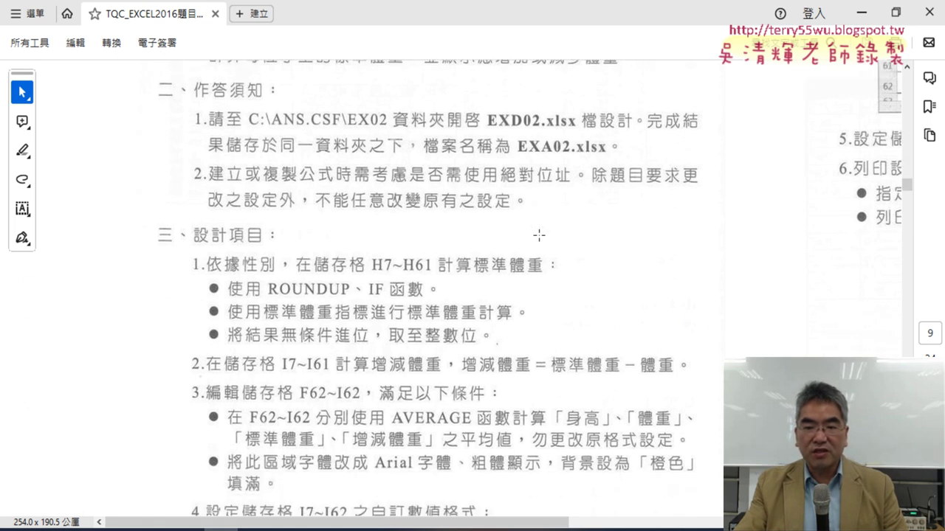
scroll(537, 240, "down", 1)
scroll(538, 235, "down", 1)
scroll(539, 235, "down", 2)
scroll(539, 236, "down", 2)
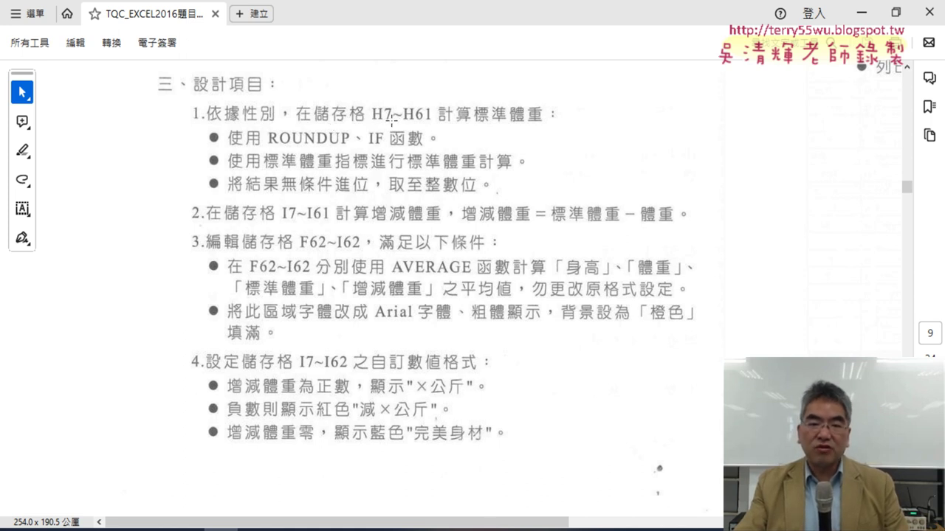
Shrink the EXD02 window below the PDF's ROUNDUP/IF rule and select cell H7
mouse_move(214, 522)
left_click(203, 480)
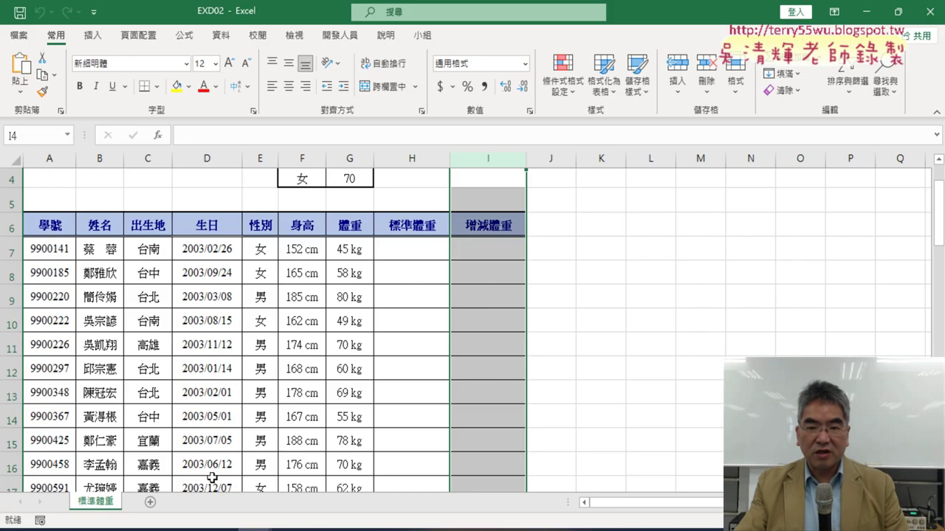
left_click_drag(632, 7, 463, 248)
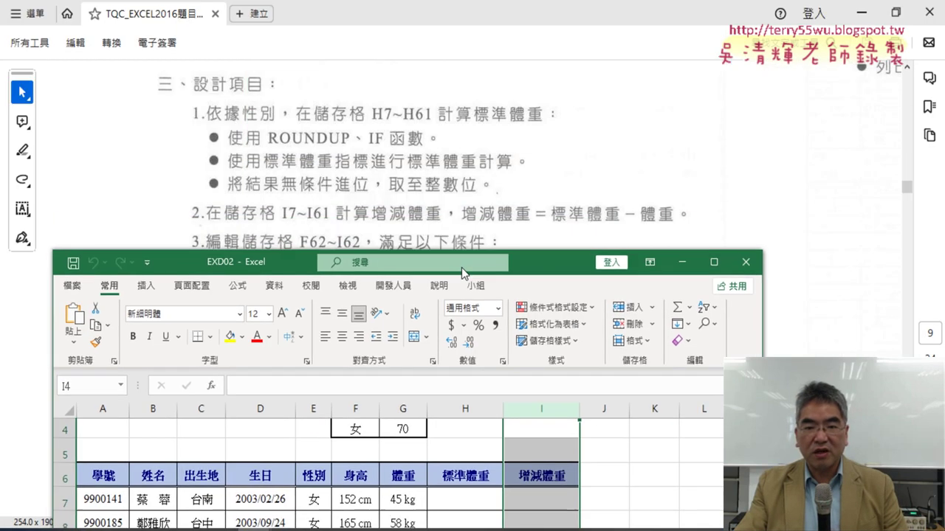
scroll(561, 459, "up", 1)
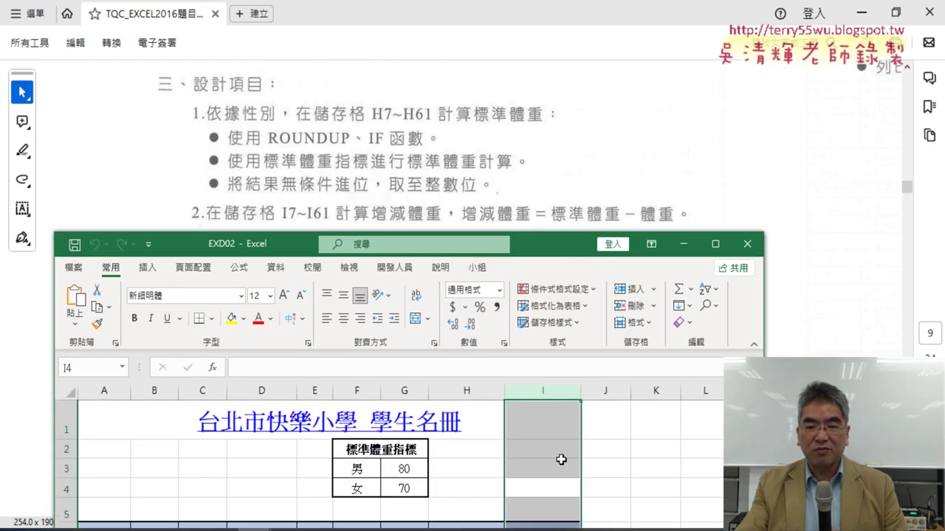
left_click_drag(560, 240, 560, 212)
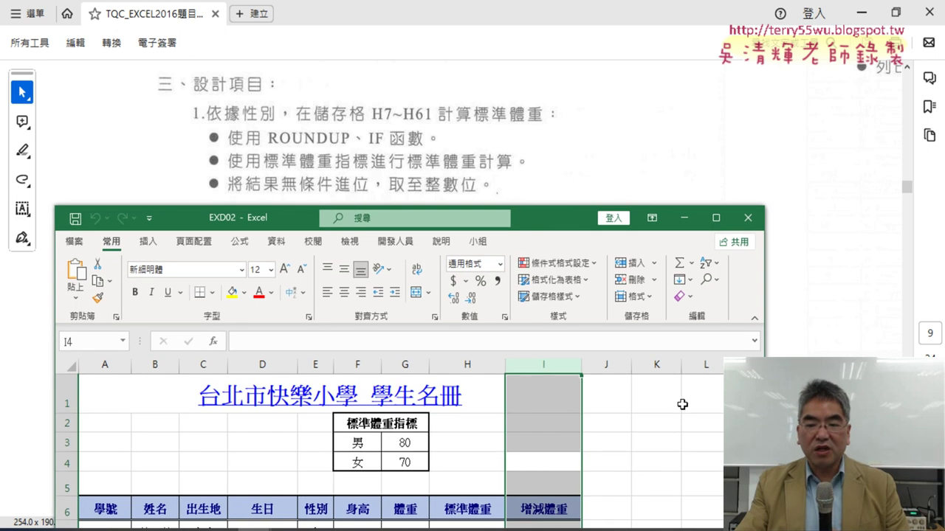
scroll(682, 404, "down", 1)
left_click(469, 459)
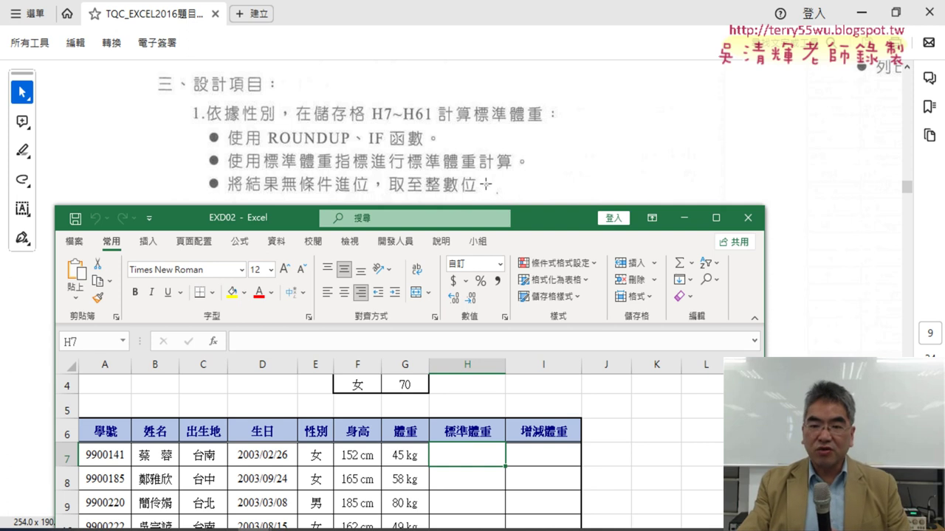
Bring the exam PDF forward, then return to EXD02 at full screen
left_click(826, 214)
left_click(412, 175)
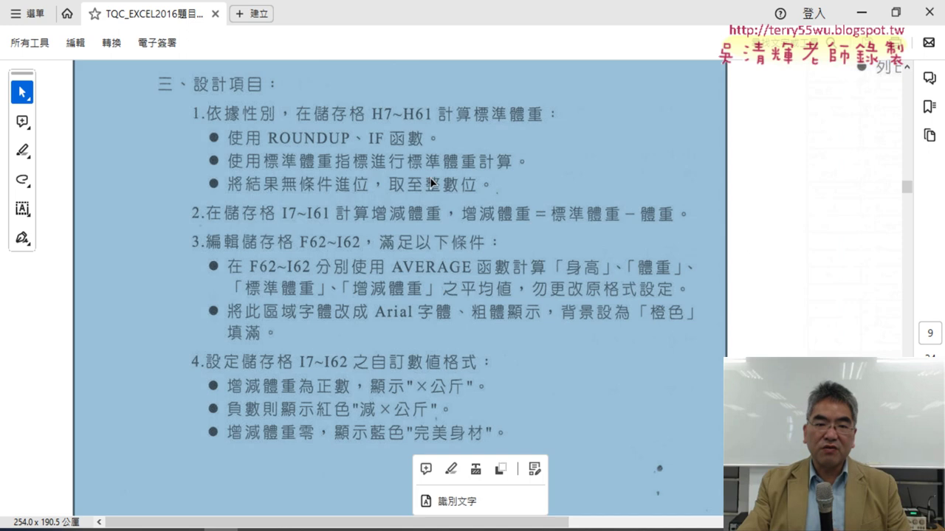
scroll(411, 182, "up", 2)
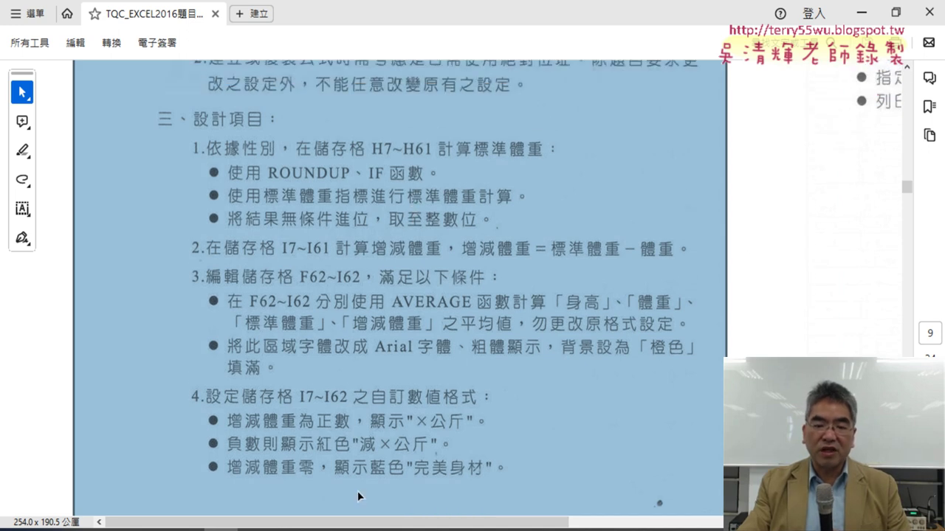
mouse_move(253, 529)
left_click(189, 491)
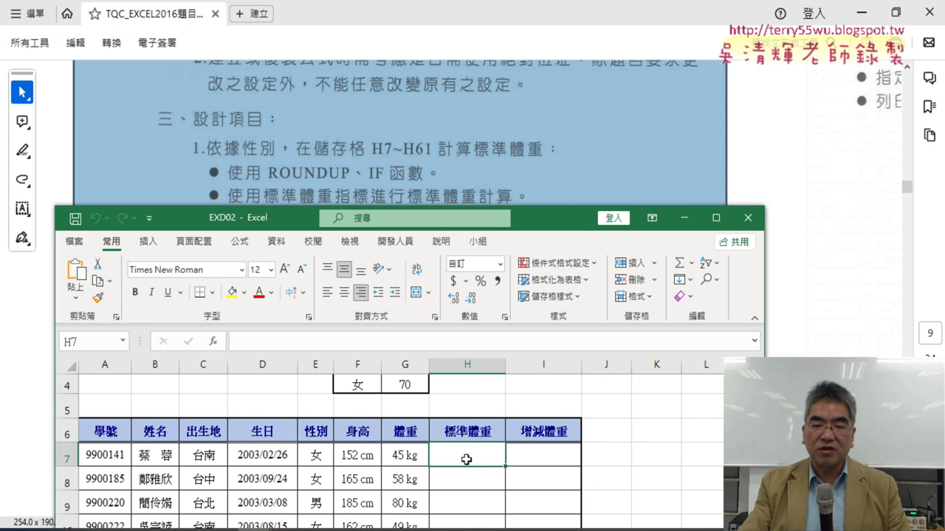
left_click(715, 218)
Scroll the PDF up to item 2's male 70% and female 60% formulas, then minimize it
key("alt+Tab")
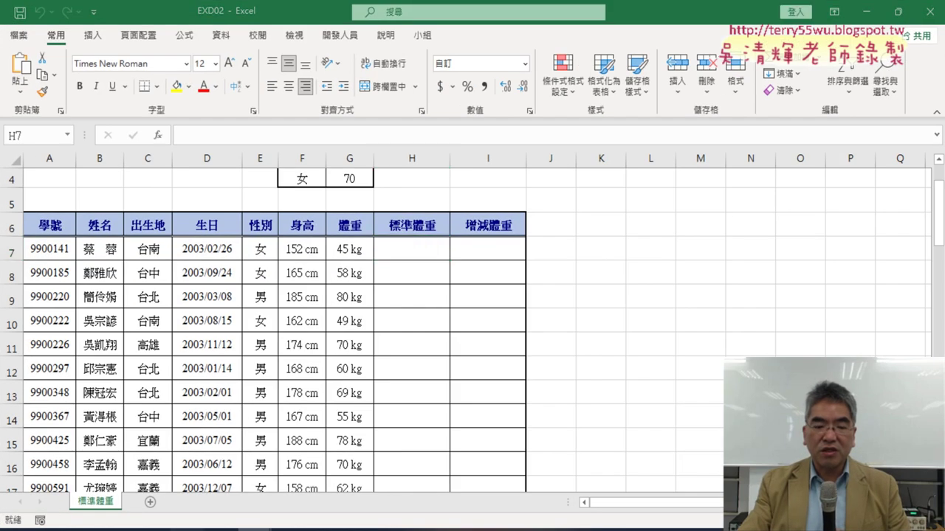
key("alt+Tab")
scroll(377, 200, "up", 1)
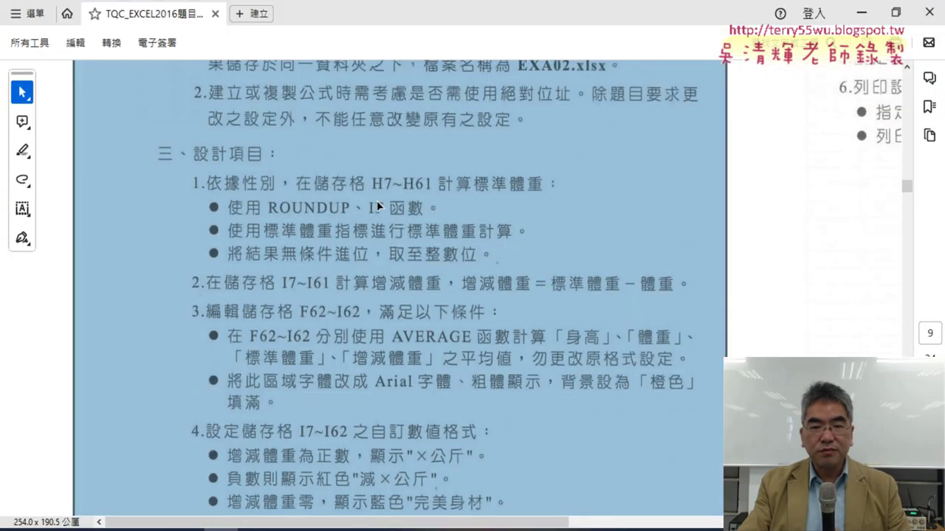
scroll(376, 200, "up", 1)
scroll(377, 200, "up", 1)
scroll(376, 200, "up", 1)
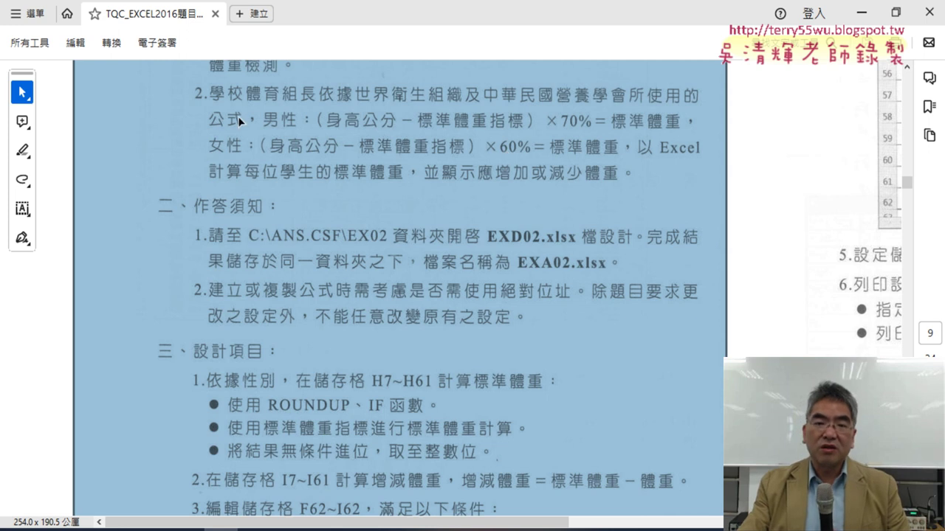
left_click(860, 14)
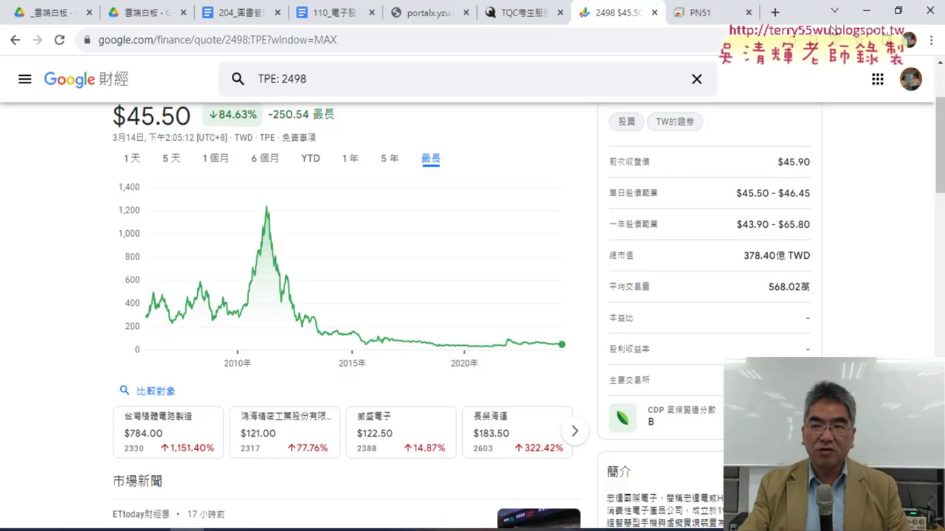
Minimize the browser and place the restored EXD02 window beneath the PDF's formula text
left_click(866, 11)
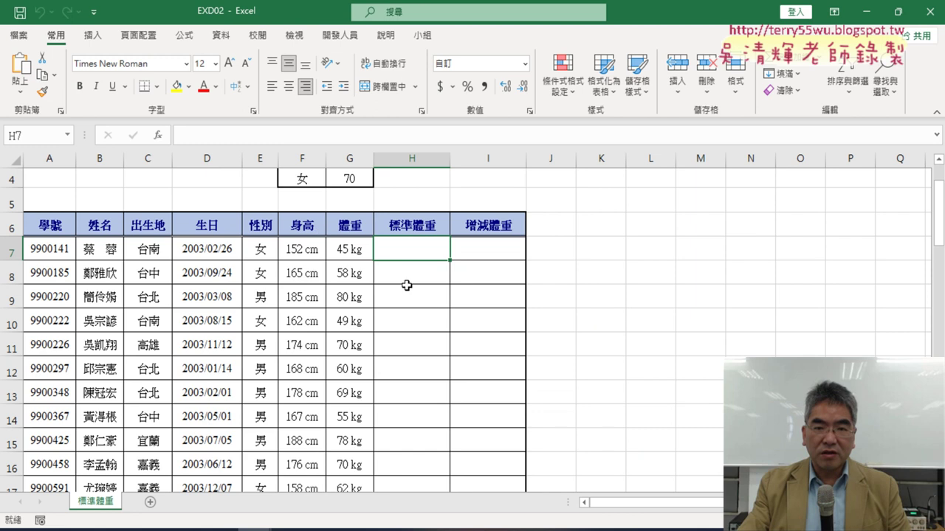
double_click(713, 16)
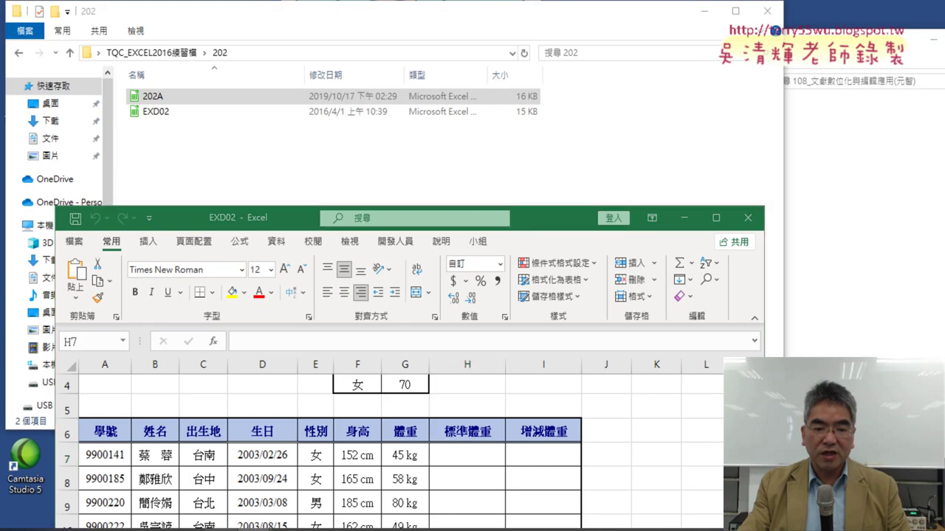
key("alt+Tab")
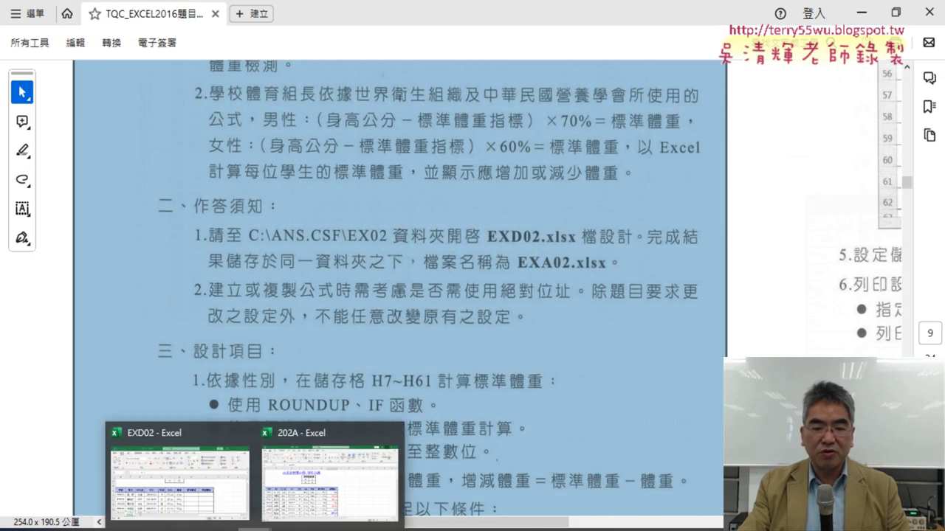
left_click(215, 471)
mouse_move(537, 225)
left_mouse_down()
mouse_move(589, 245)
mouse_move(586, 197)
left_mouse_up()
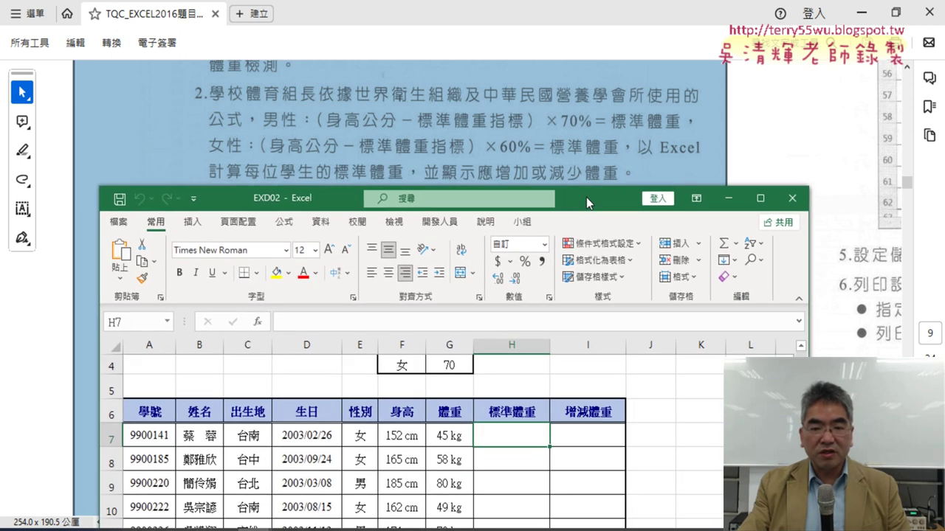
Check the height in F7 and select H7 for the standard weight
left_click(405, 438)
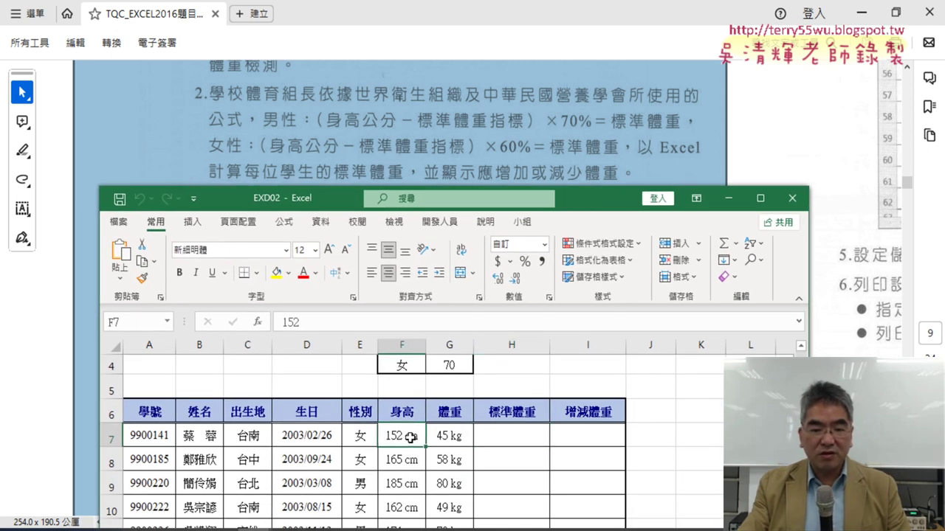
scroll(410, 437, "up", 1)
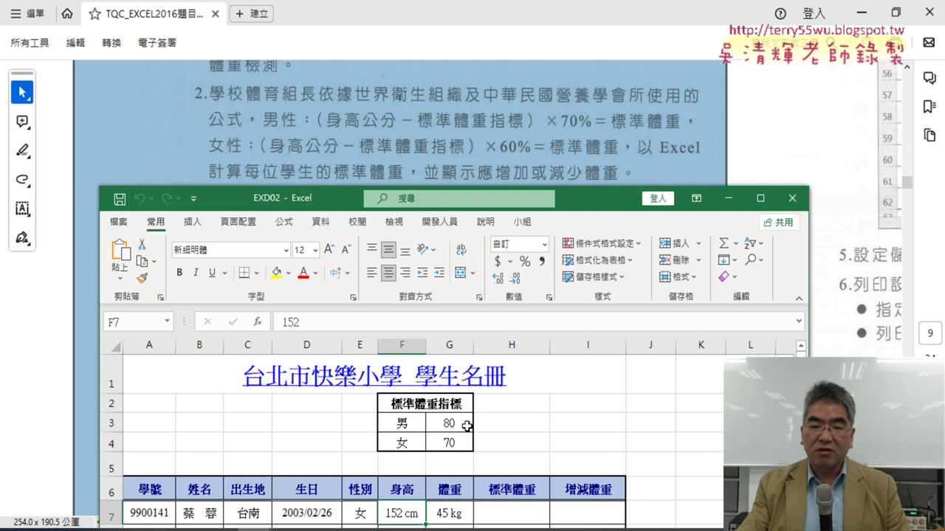
scroll(482, 335, "down", 1)
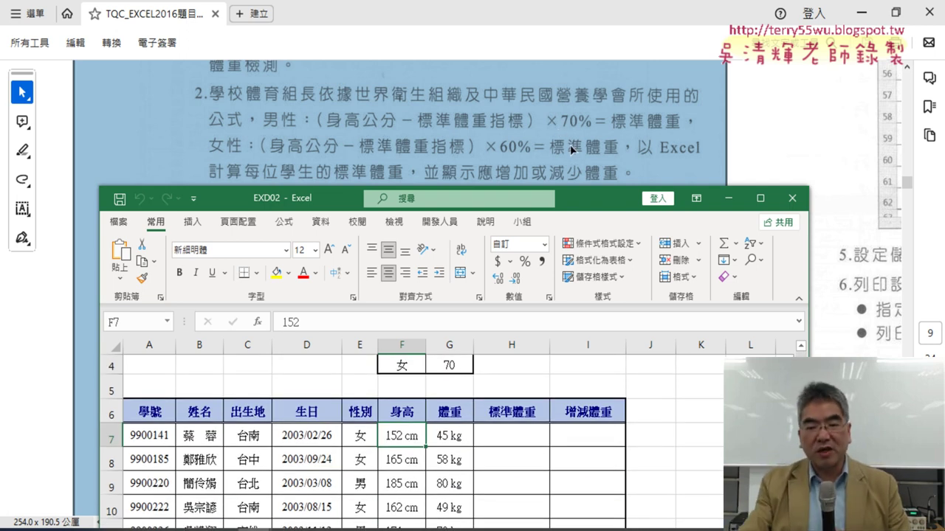
left_click(526, 440)
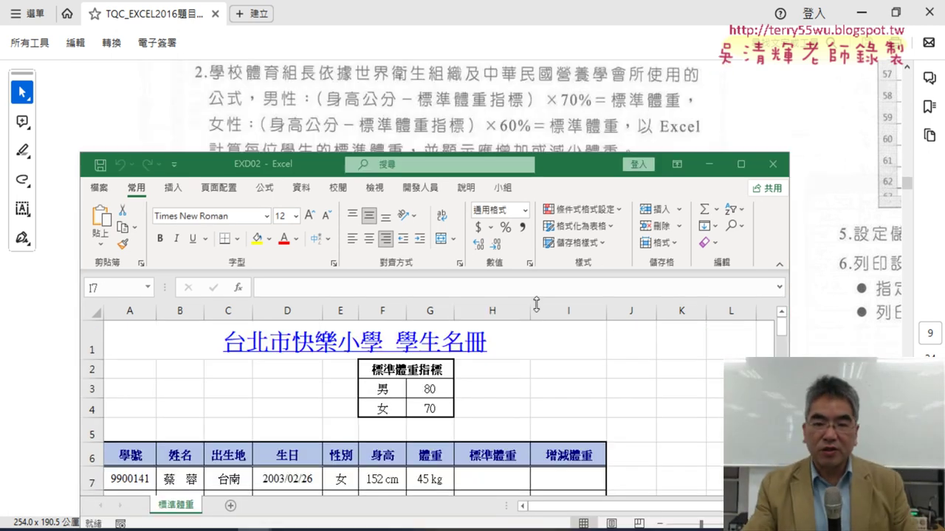
left_click(503, 480)
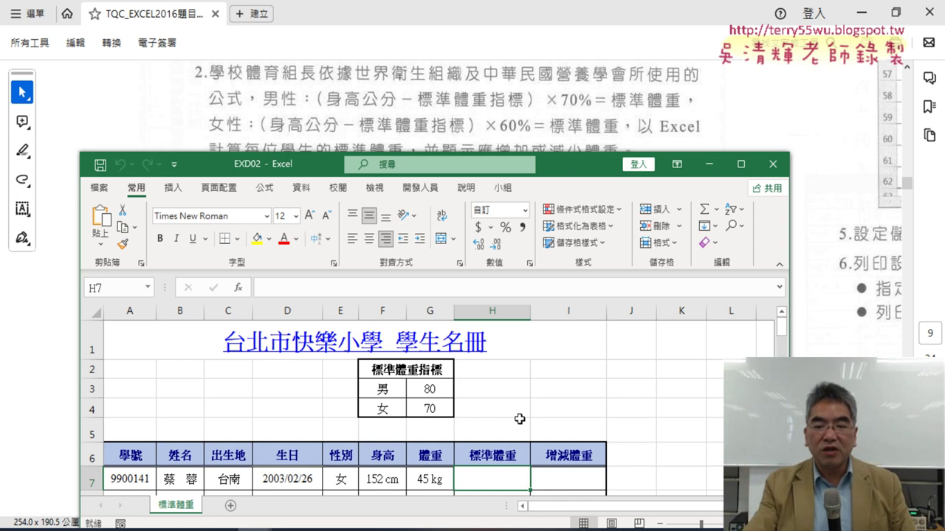
Enter =(F7-G3)*0.7 in H7, giving the first student a 50 kg standard weight
left_click(279, 292)
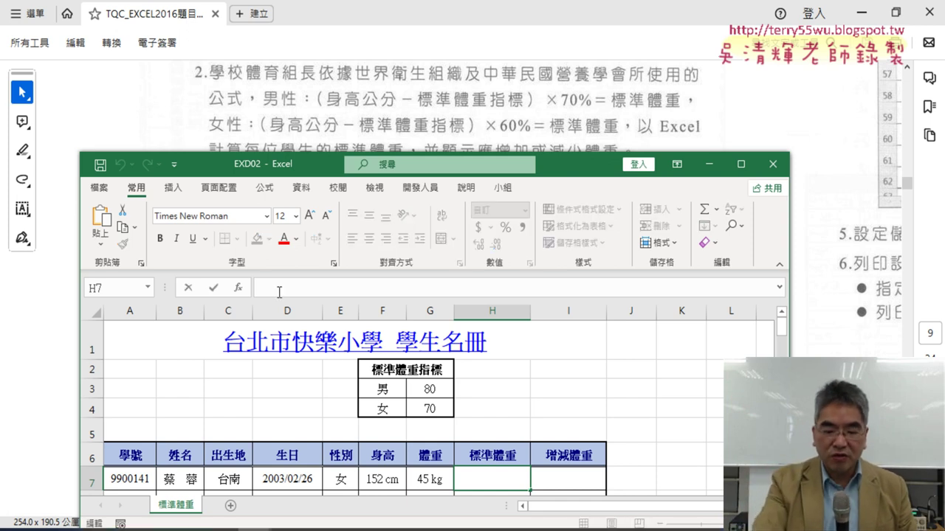
type("=")
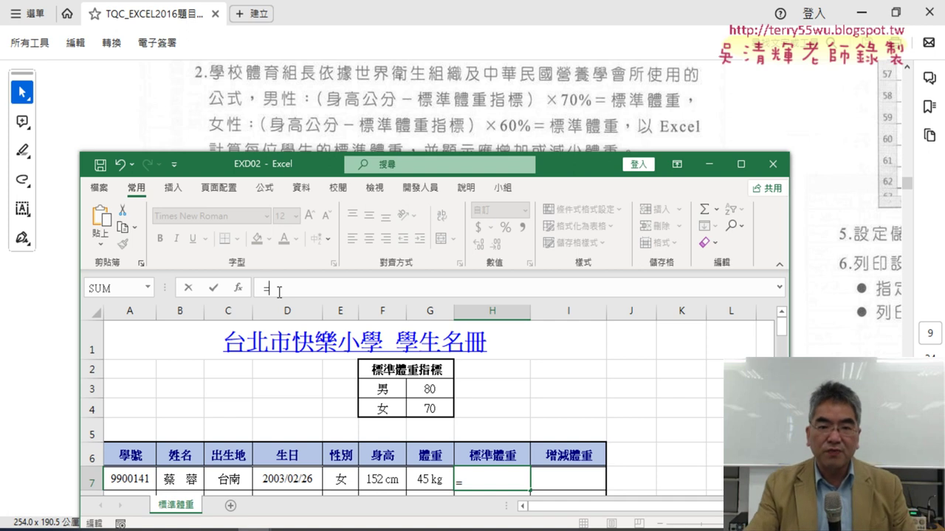
type("(")
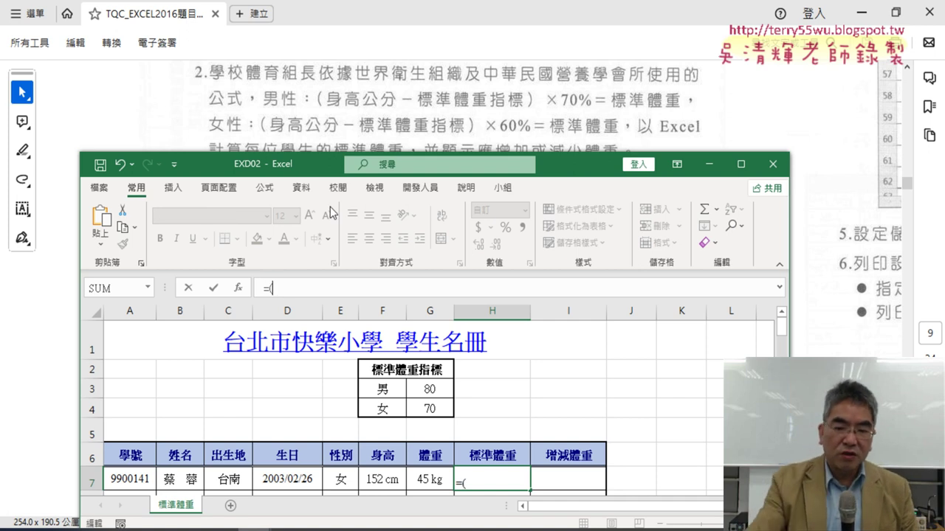
left_click(380, 479)
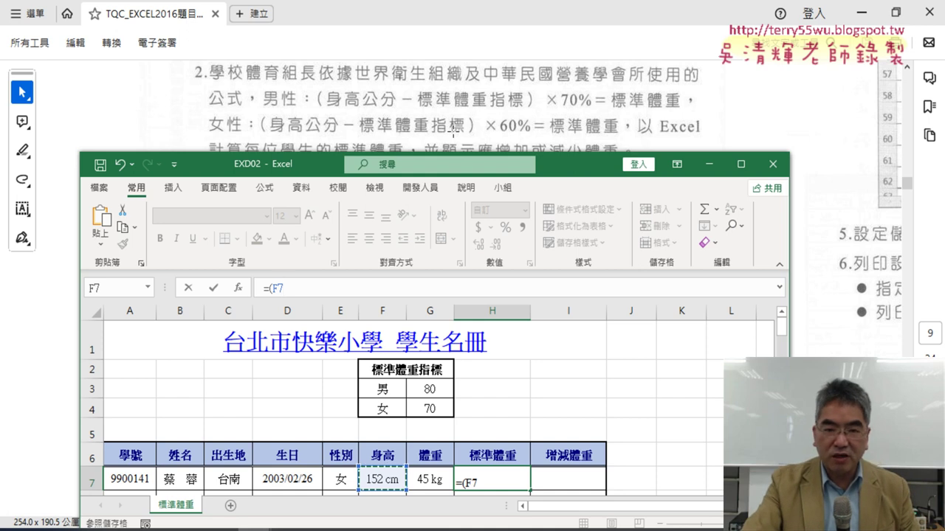
type("-")
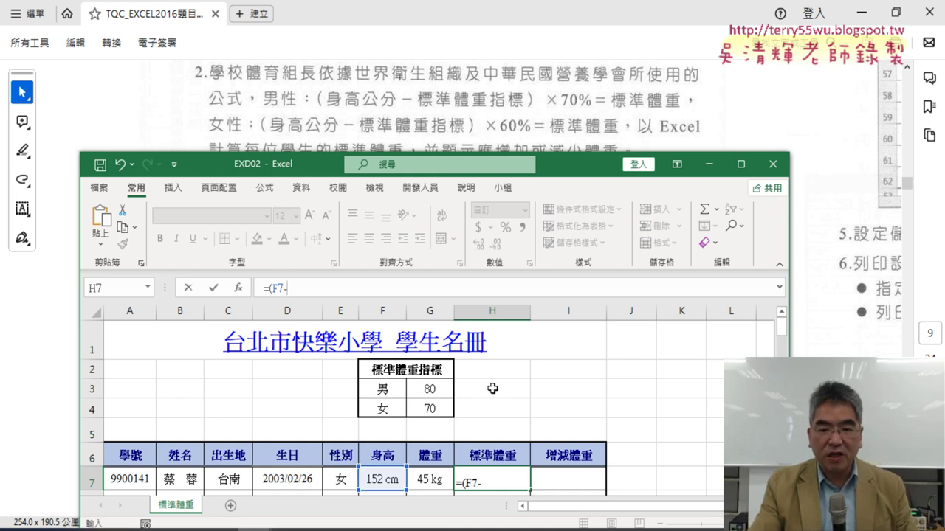
left_click(430, 390)
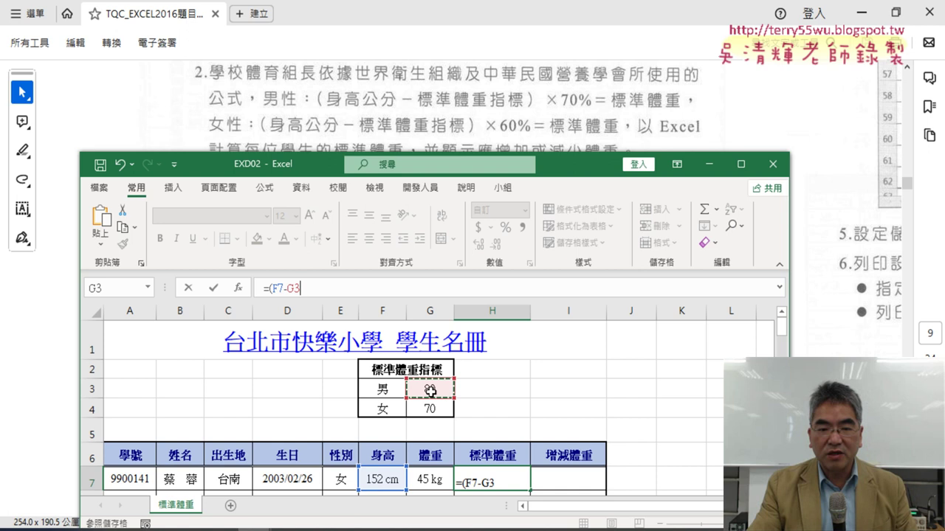
type(")")
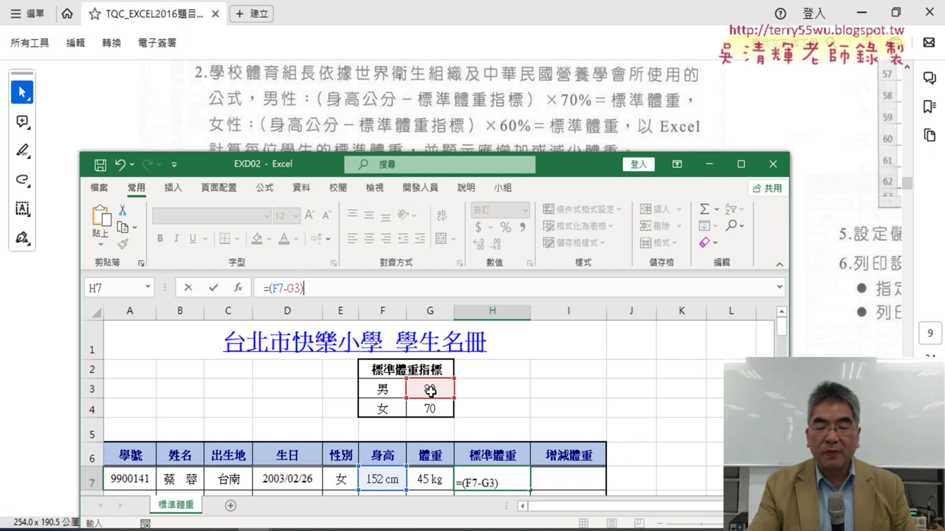
type("*")
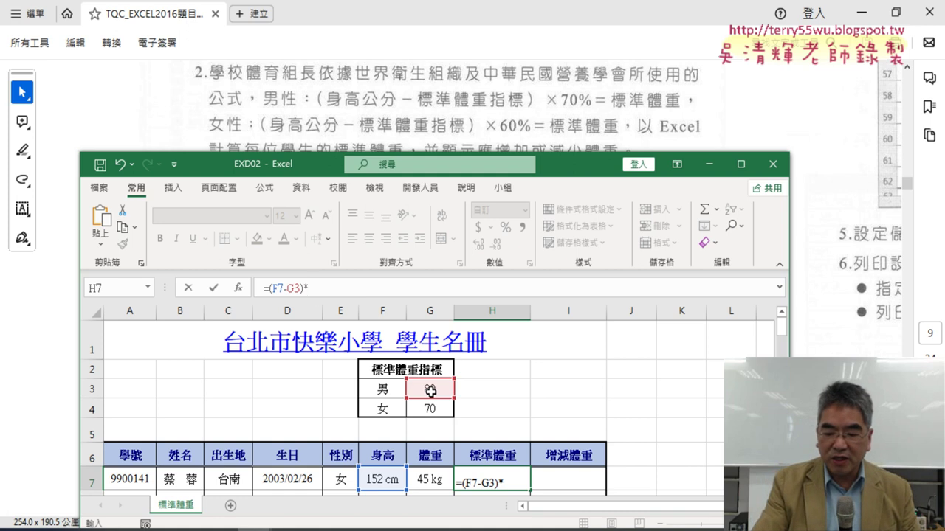
type("7")
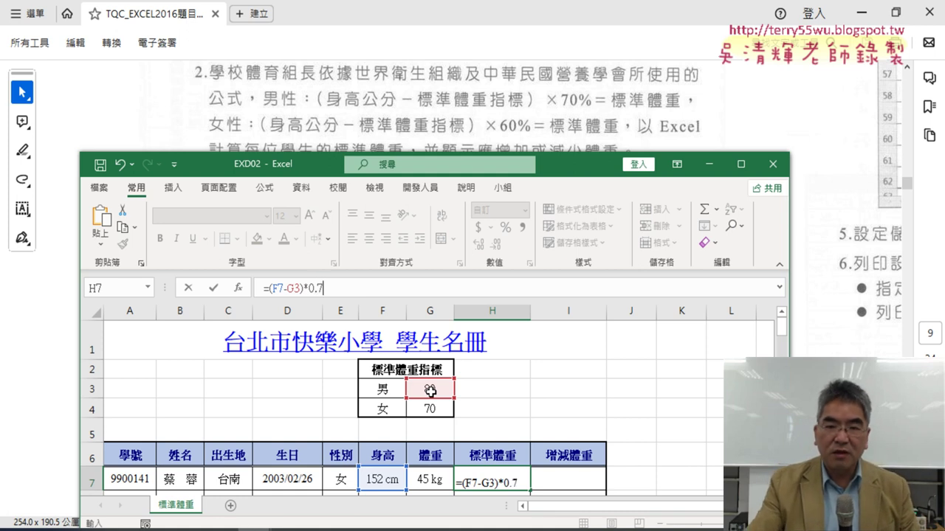
left_click(213, 288)
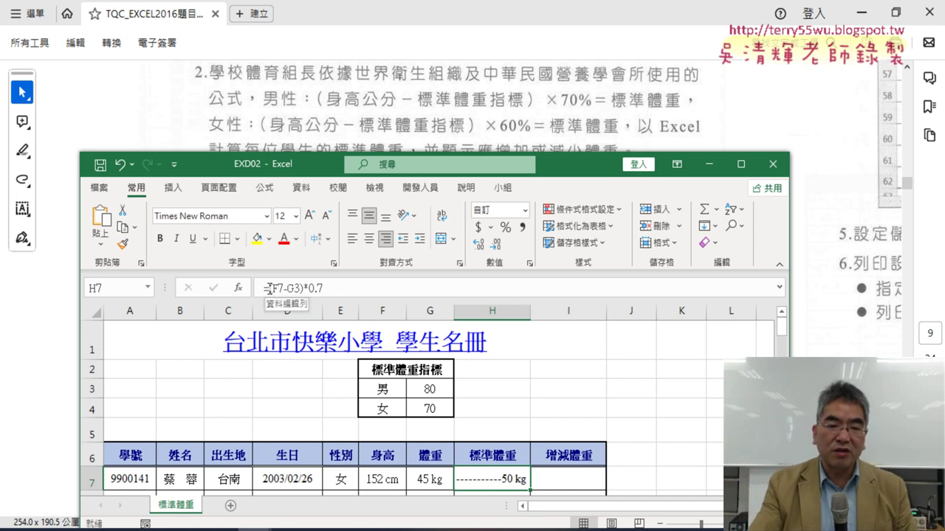
Insert $ before the 3 so H7's formula becomes =(F7-G$3)*0.7
left_click_drag(269, 288, 310, 291)
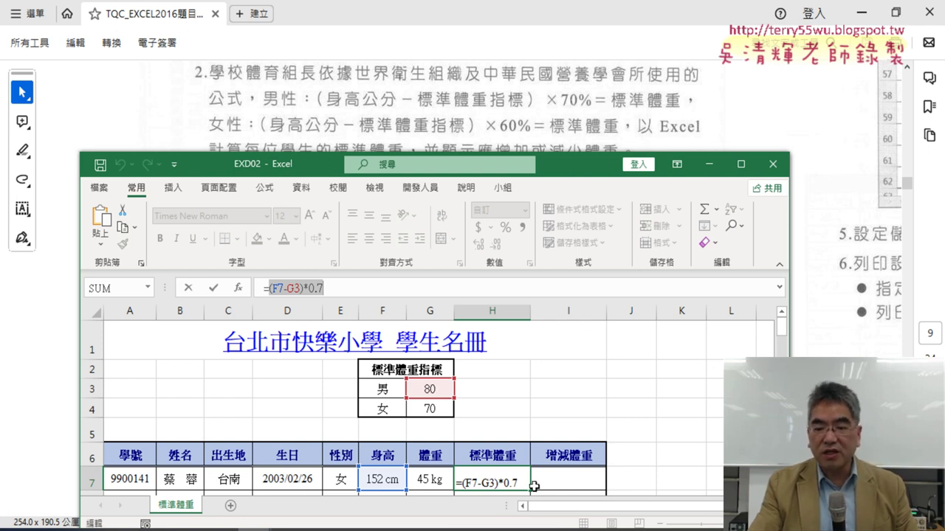
scroll(605, 424, "down", 1)
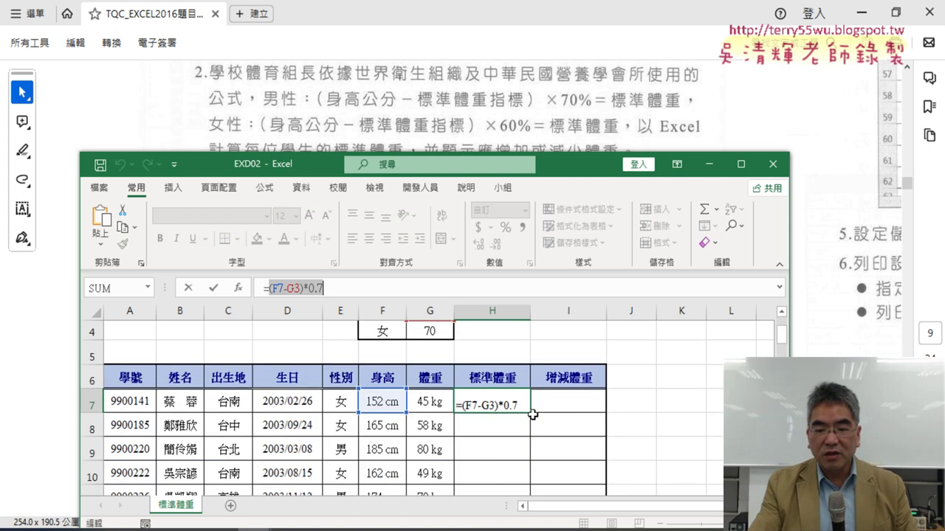
scroll(424, 353, "up", 1)
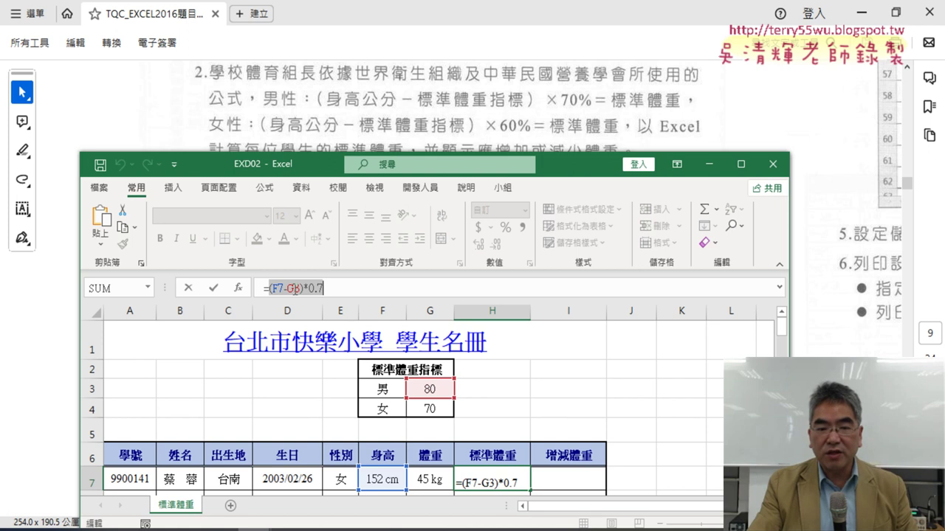
left_click(295, 288)
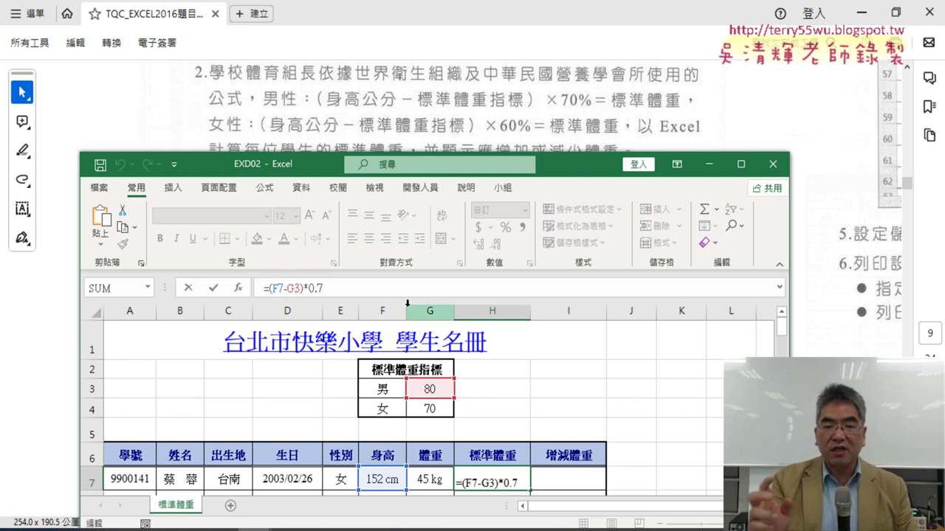
type("$")
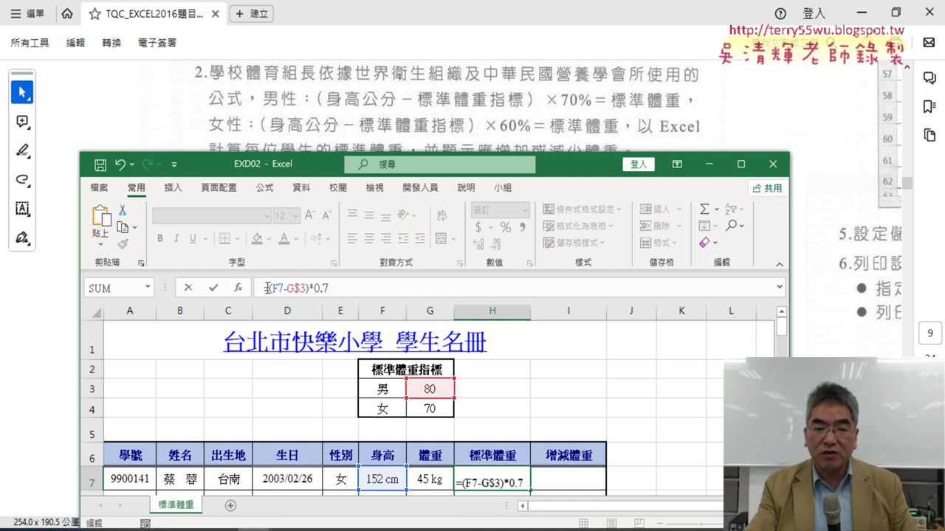
left_click(213, 289)
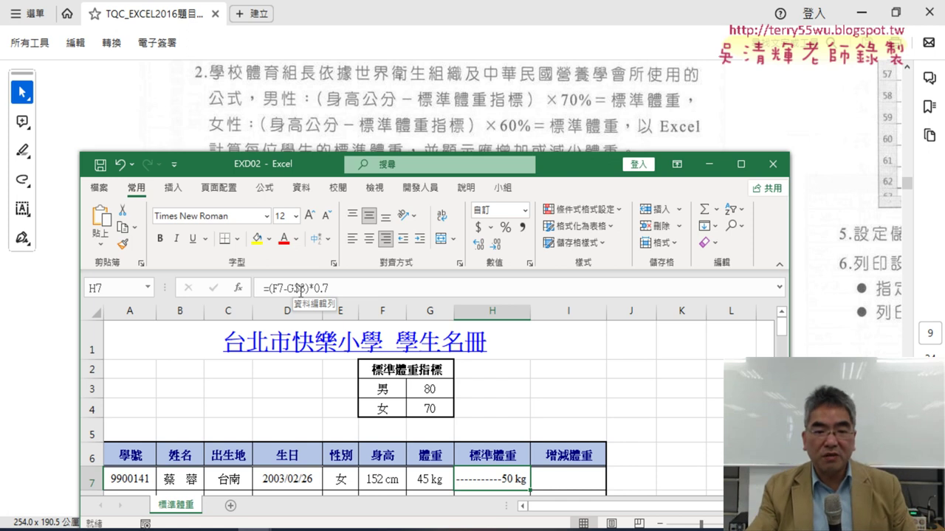
left_click_drag(268, 290, 339, 290)
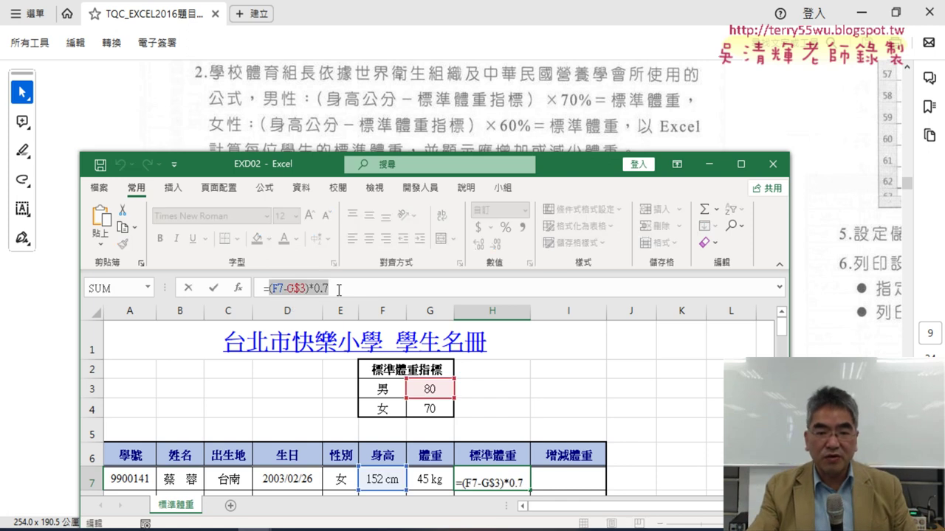
Cut the existing weight calculation out of H7 and insert an IF function in its place
right_click(313, 288)
left_click(369, 300)
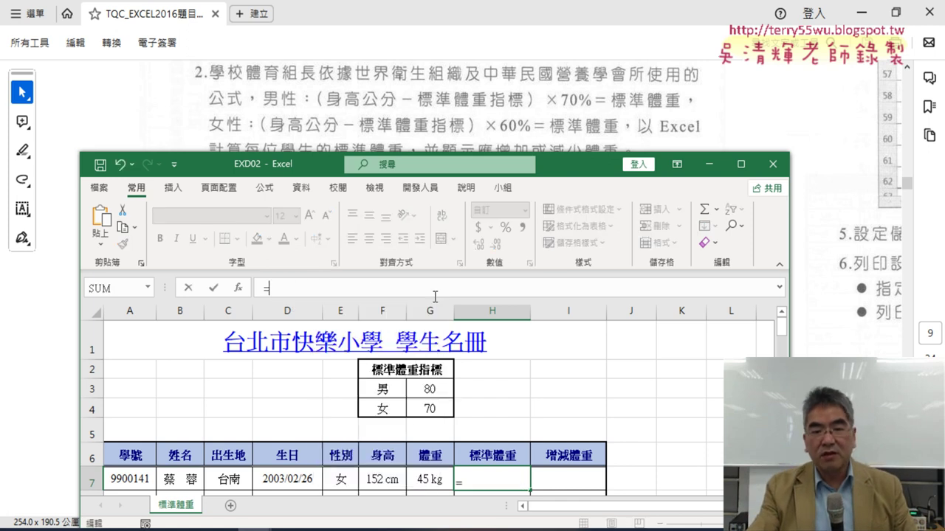
left_click(238, 288)
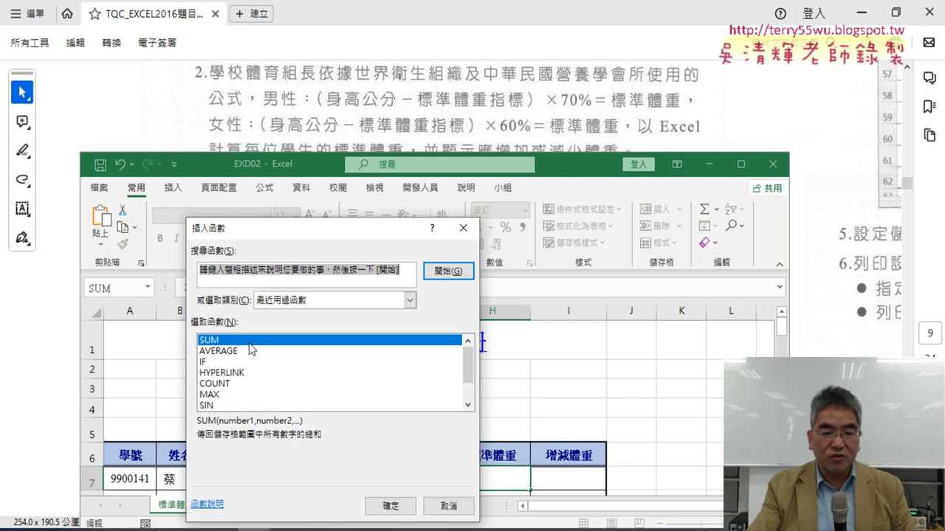
left_click(214, 362)
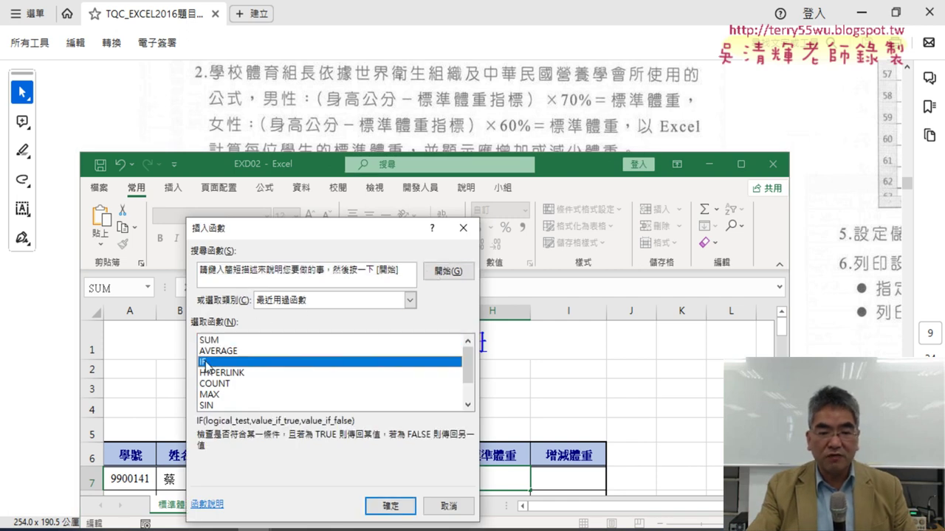
left_click(391, 508)
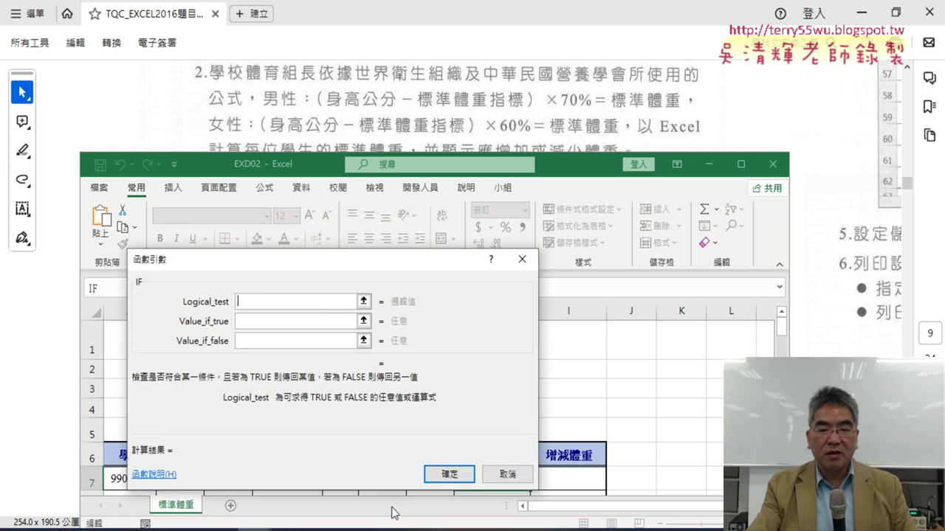
left_click_drag(378, 264, 648, 204)
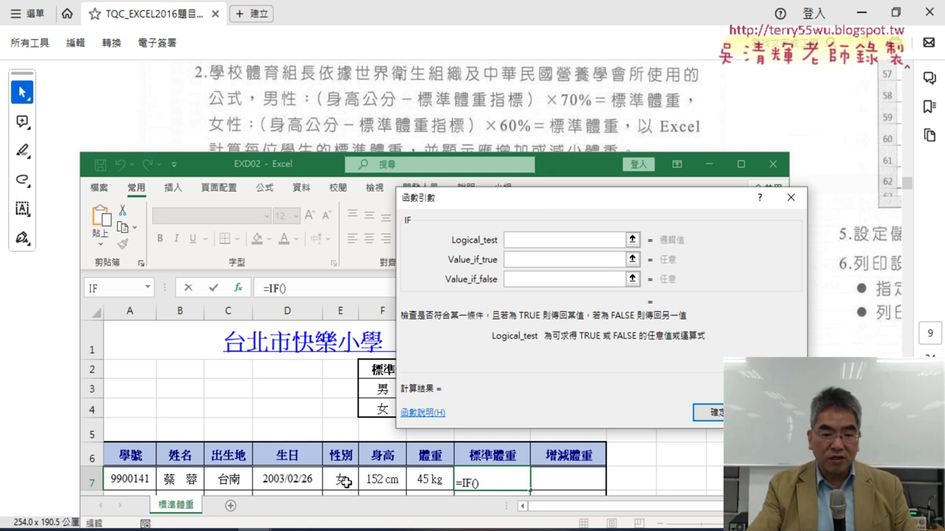
Enter E7="男" as the IF function's logical test
left_click(345, 481)
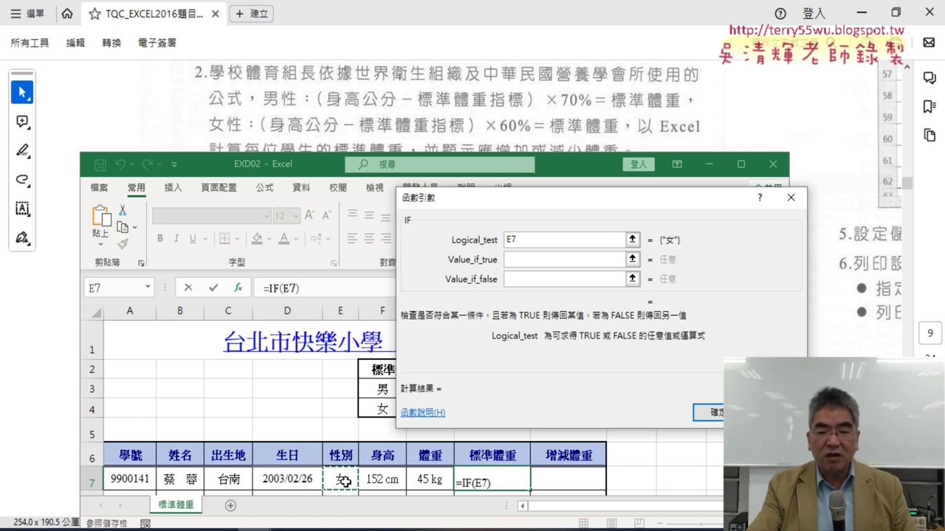
type("=")
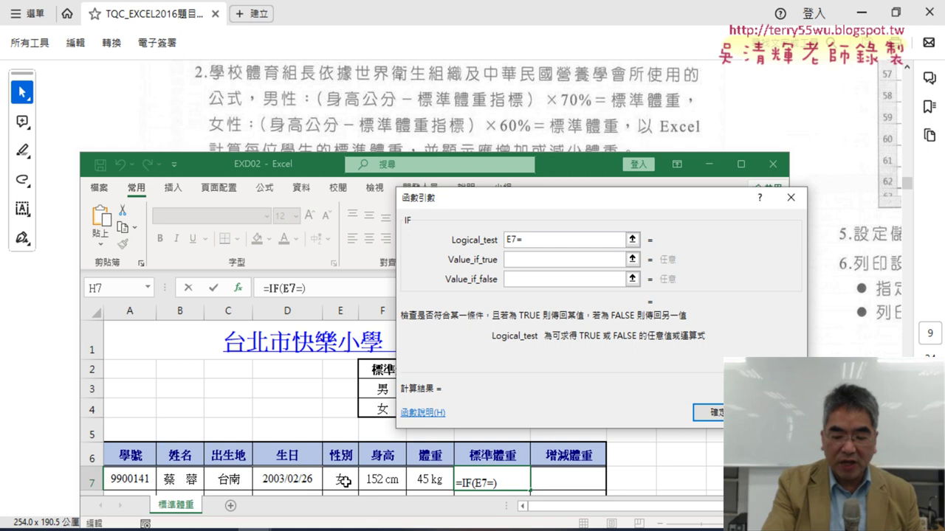
type("\"")
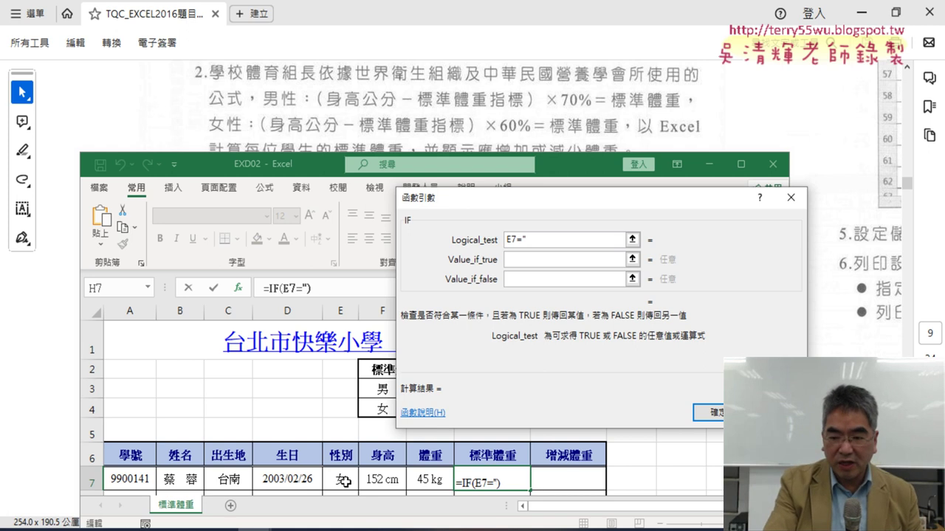
type("南")
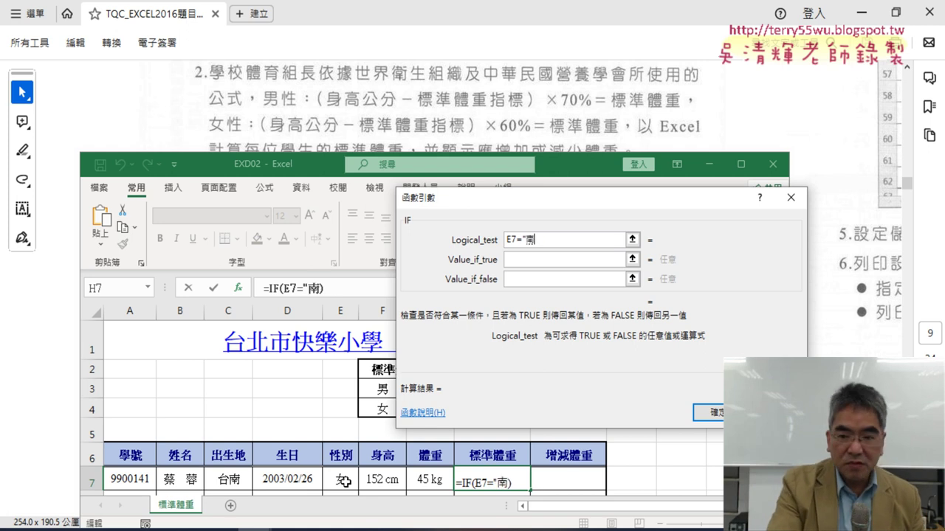
key("Down")
key("Down")
key("Down")
key("Return")
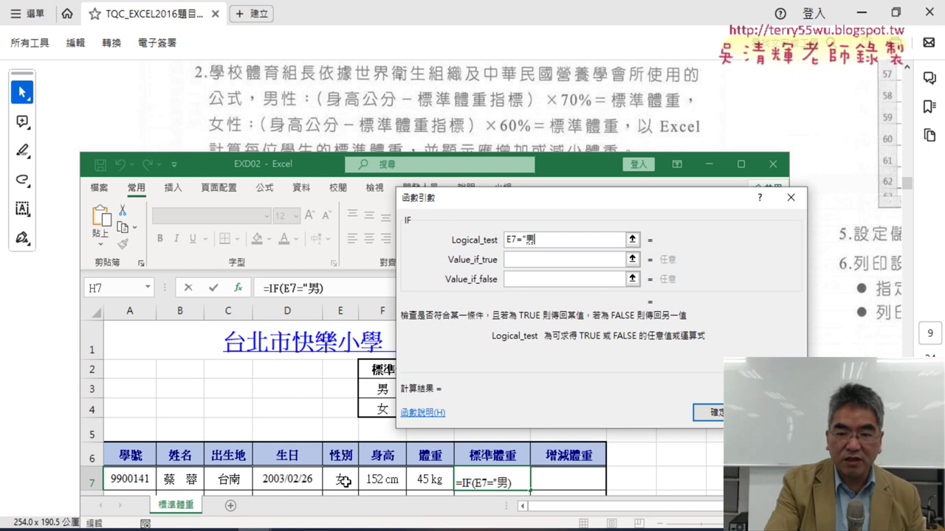
type("\"")
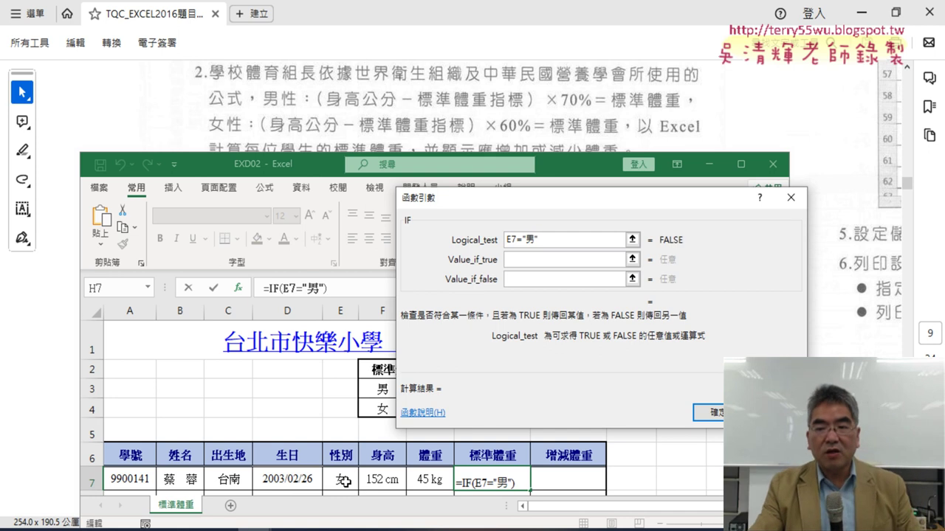
left_click(528, 260)
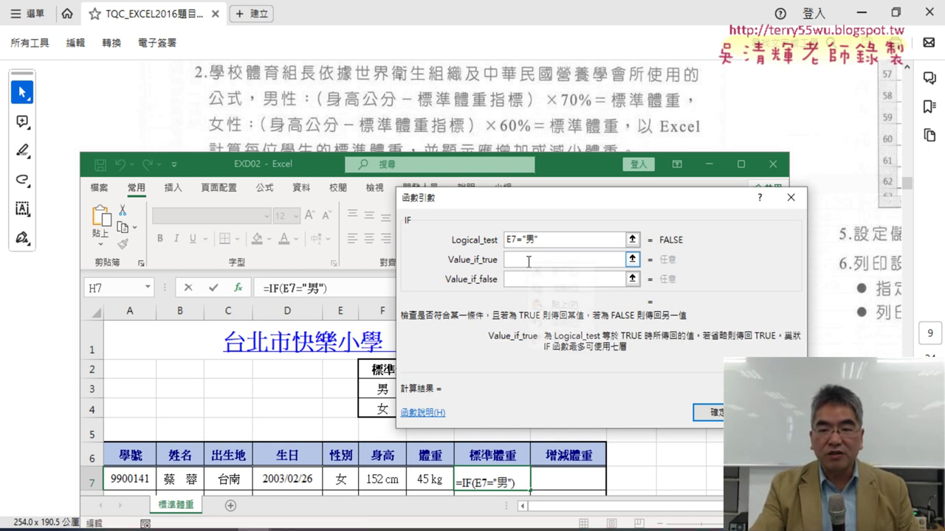
Paste the saved calculation (F7-G$3)*0.7 as the IF true value
left_click(568, 303)
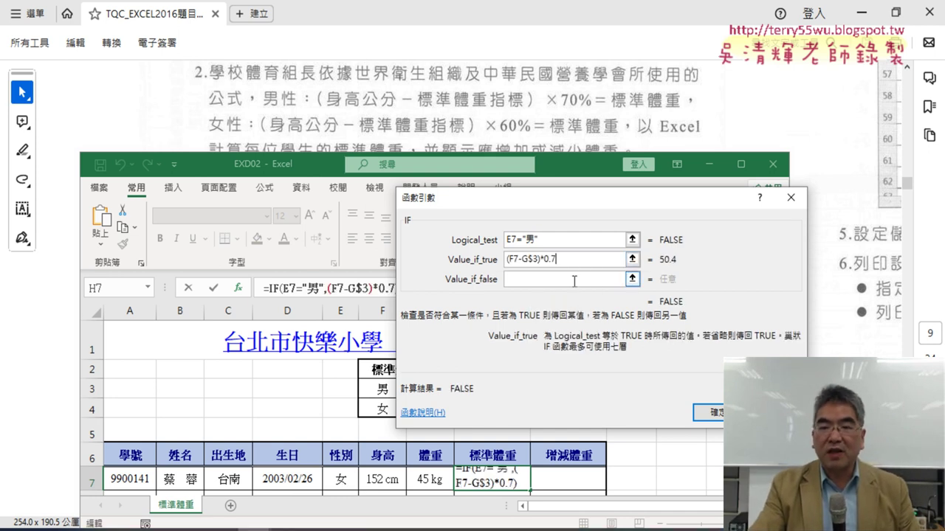
mouse_move(575, 203)
left_mouse_down()
mouse_move(575, 262)
mouse_move(637, 172)
left_mouse_up()
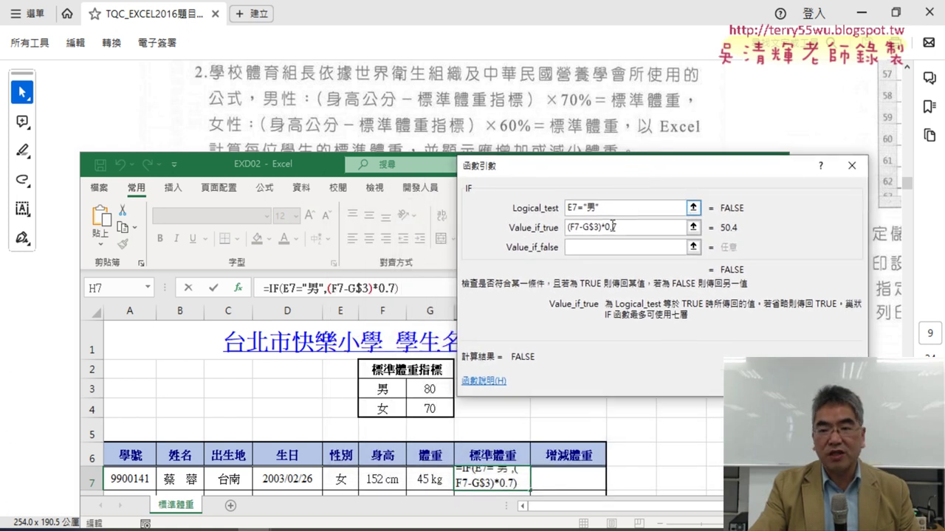
left_click(592, 248)
Paste the calculation as the false value, adjust it to (F7-G$4)*0.6, and commit to H7
right_click(591, 249)
left_click(632, 298)
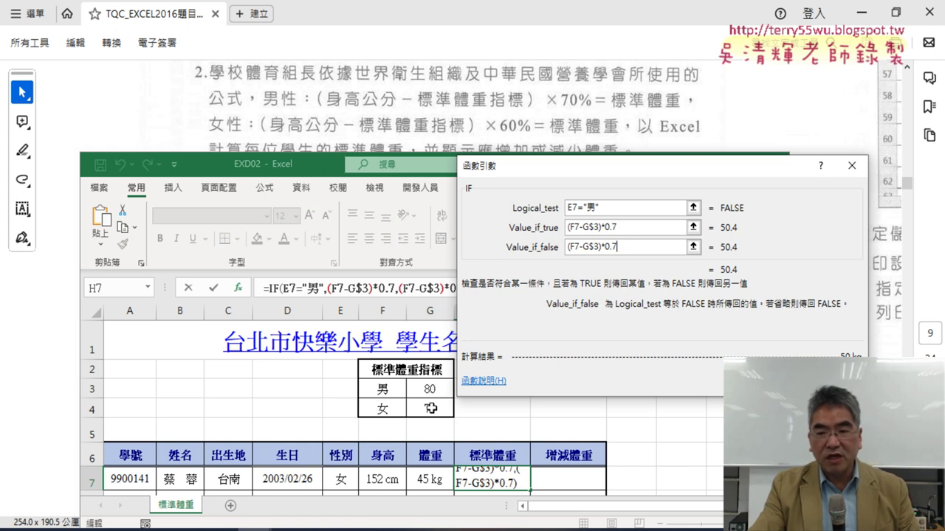
left_click(595, 246)
key("BackSpace")
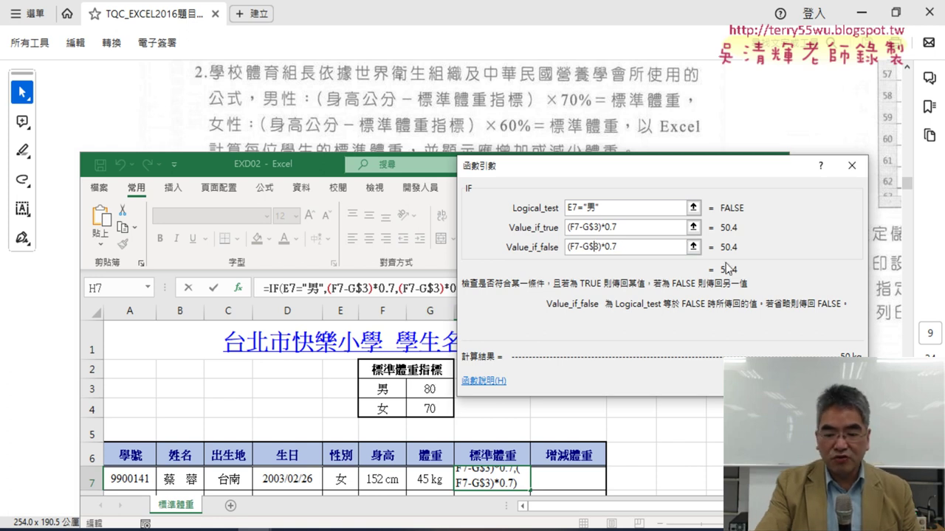
type("4")
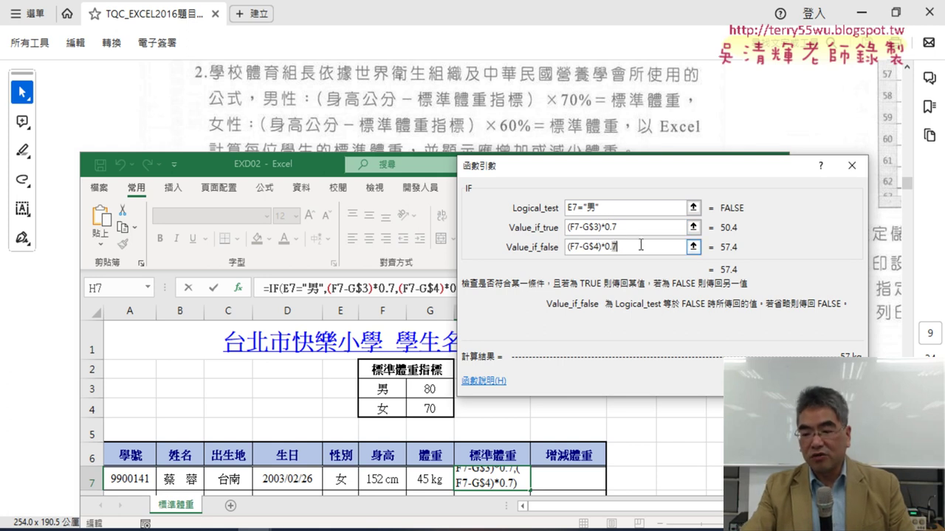
type("6")
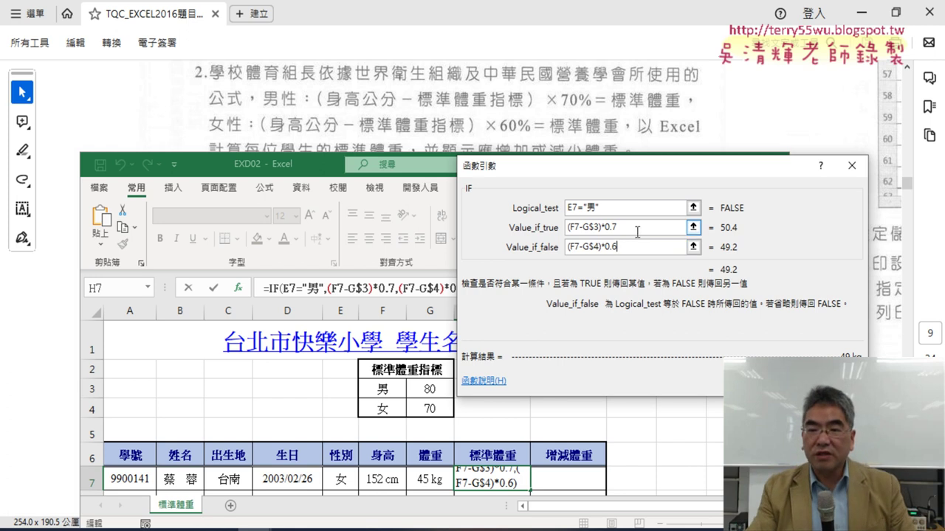
left_click_drag(631, 227, 562, 231)
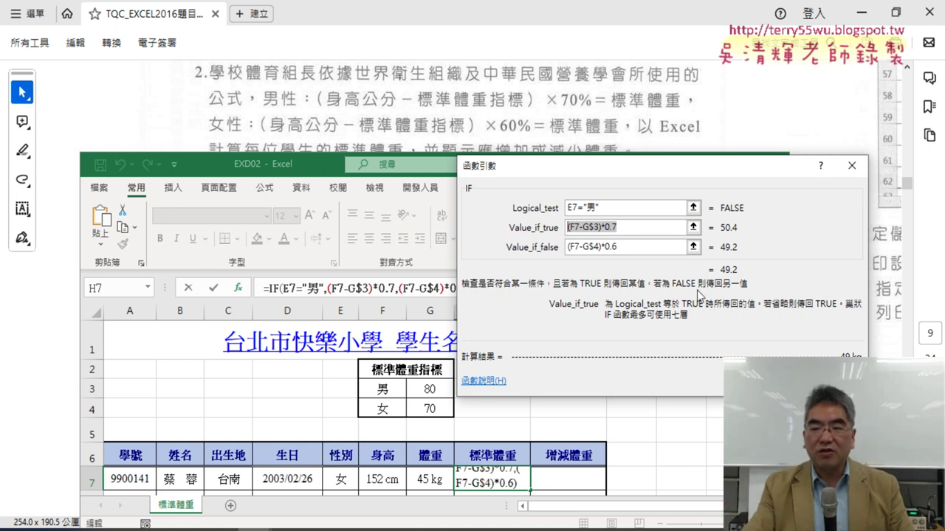
key("Return")
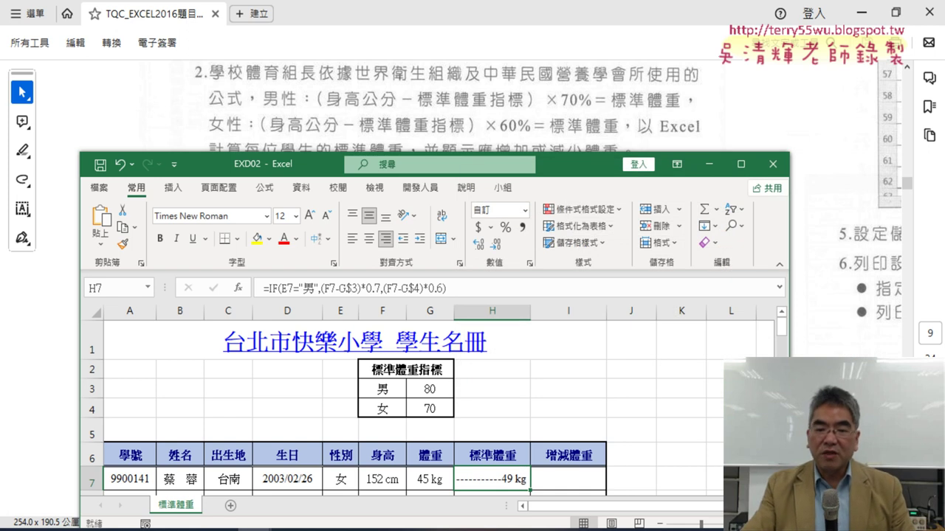
Review H7's IF function arguments and close them unchanged, keeping the 49 kg result
left_click(260, 288)
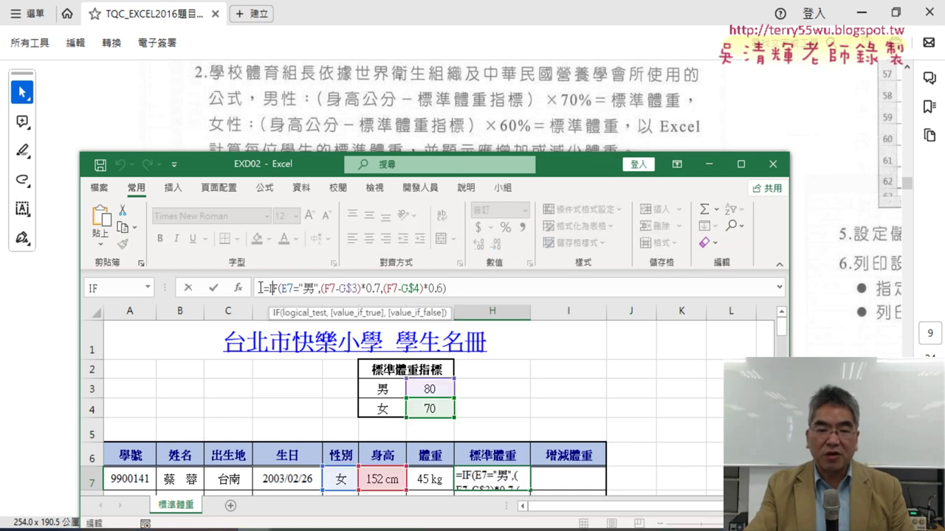
left_click(238, 288)
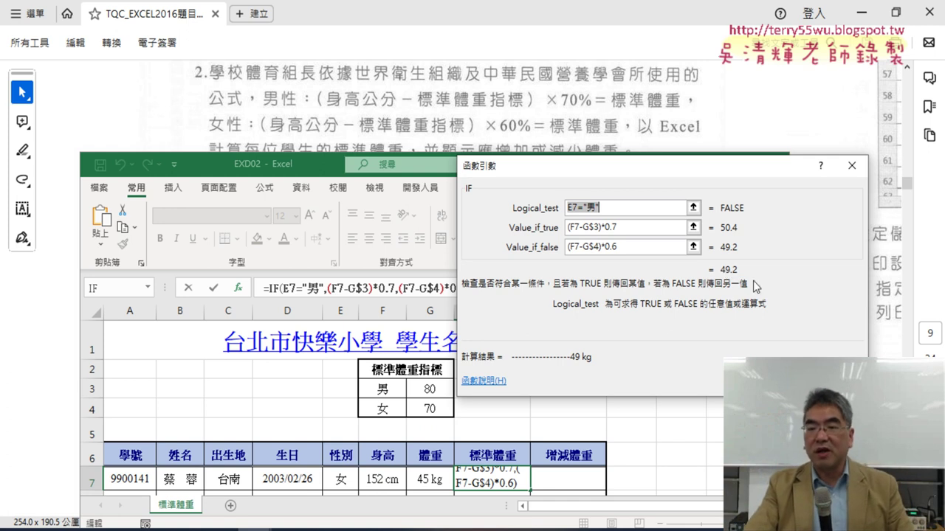
left_click(775, 380)
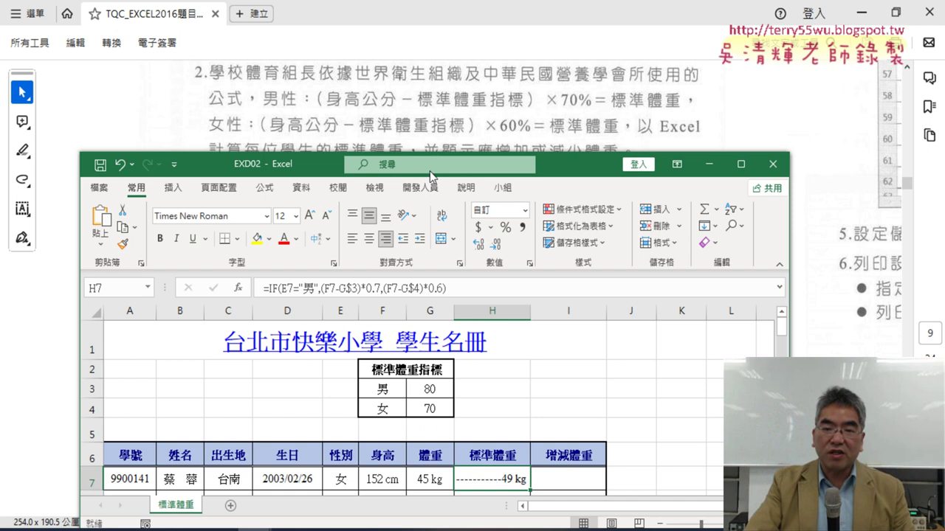
Scroll the instructions to the design items and select the IF expression in H7's formula
left_click_drag(579, 170, 580, 248)
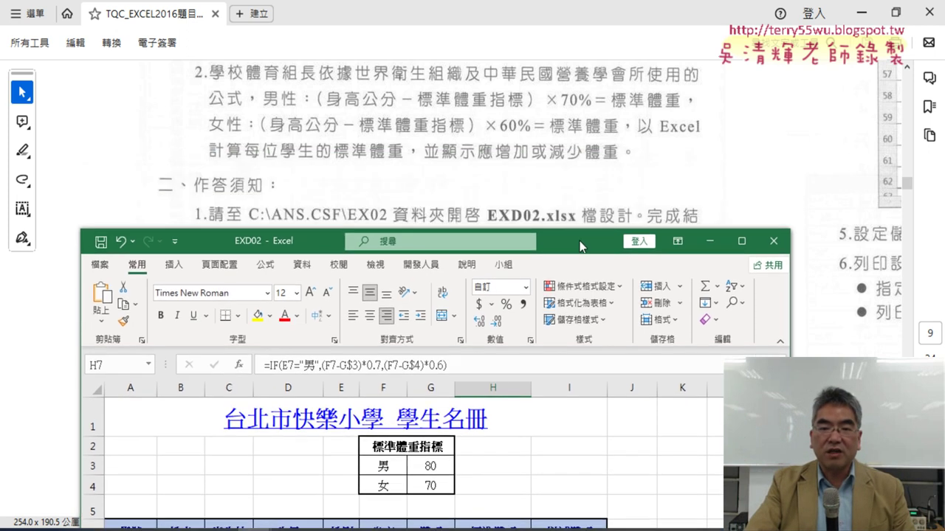
scroll(573, 157, "down", 5)
scroll(574, 157, "down", 3)
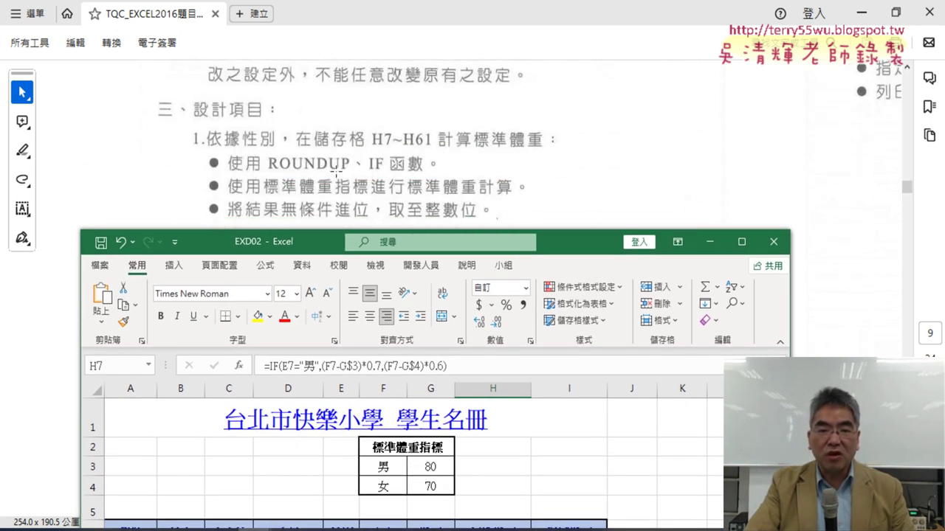
scroll(335, 170, "down", 1)
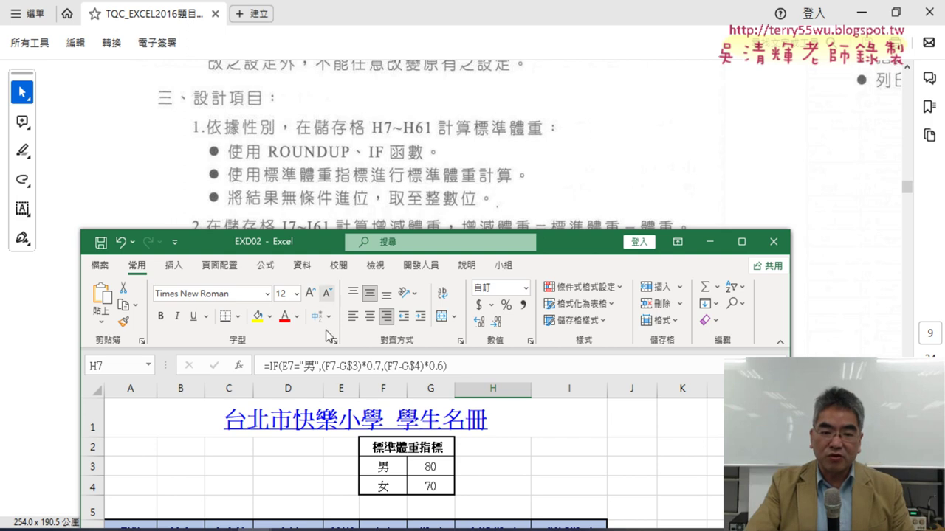
left_click_drag(269, 367, 417, 364)
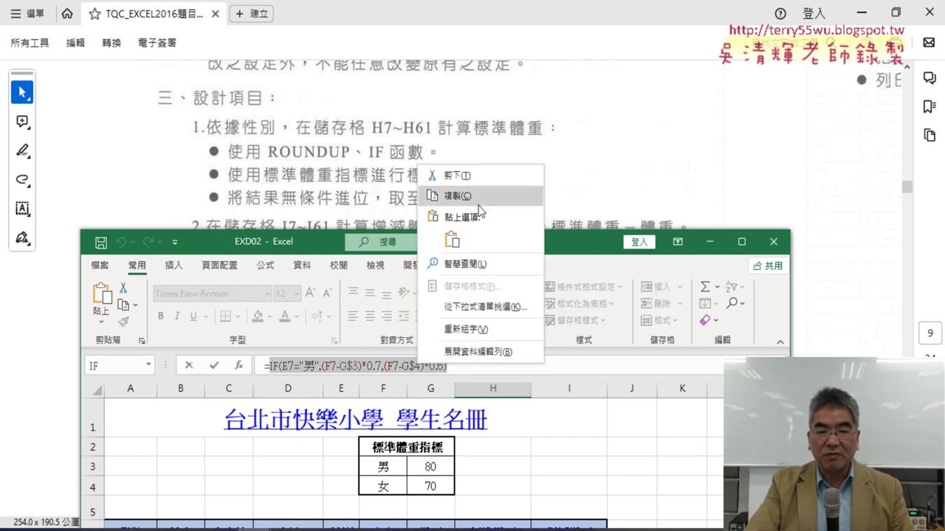
Cut the IF expression and insert ROUNDUP from the Math & Trig function category
left_click(479, 177)
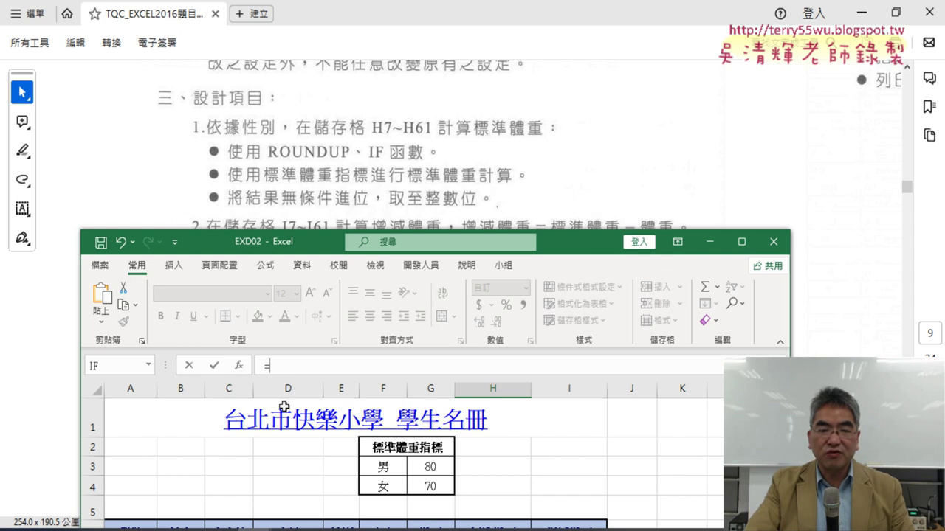
left_click(242, 367)
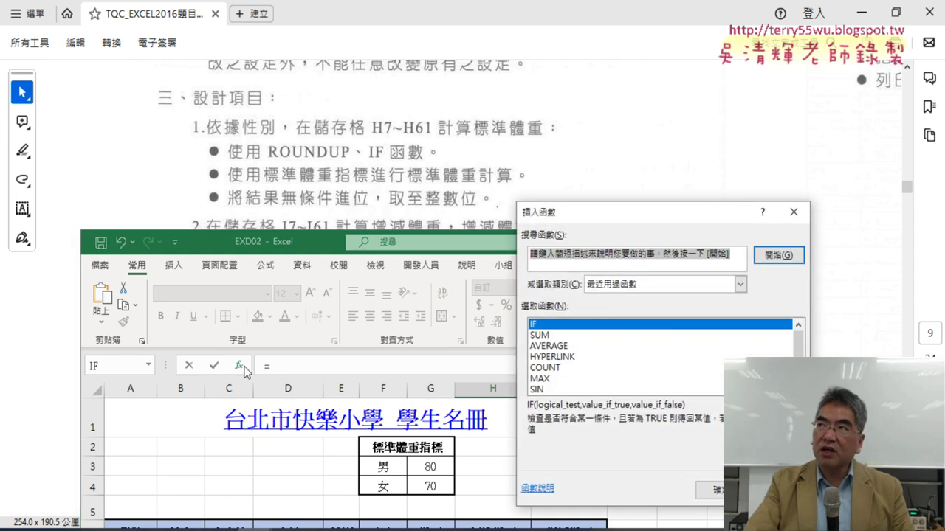
left_click(740, 284)
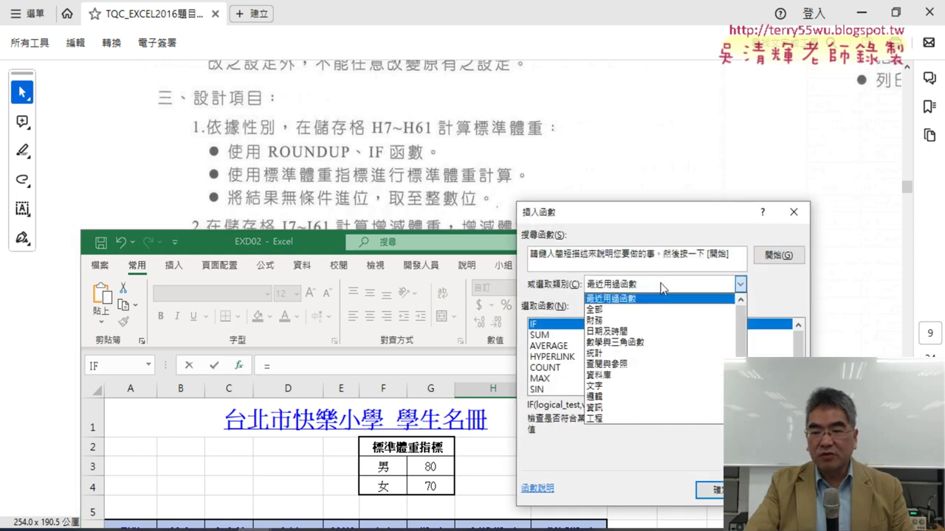
left_click(656, 354)
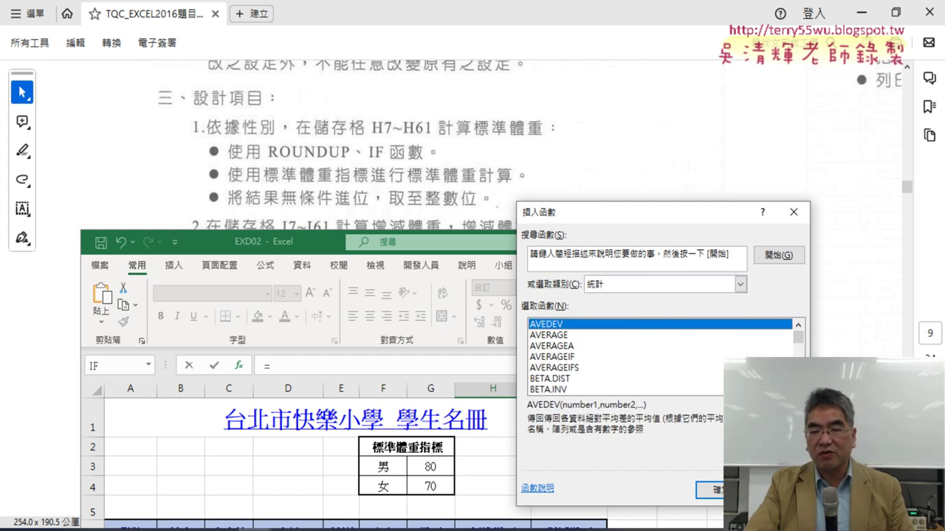
left_click_drag(799, 337, 801, 353)
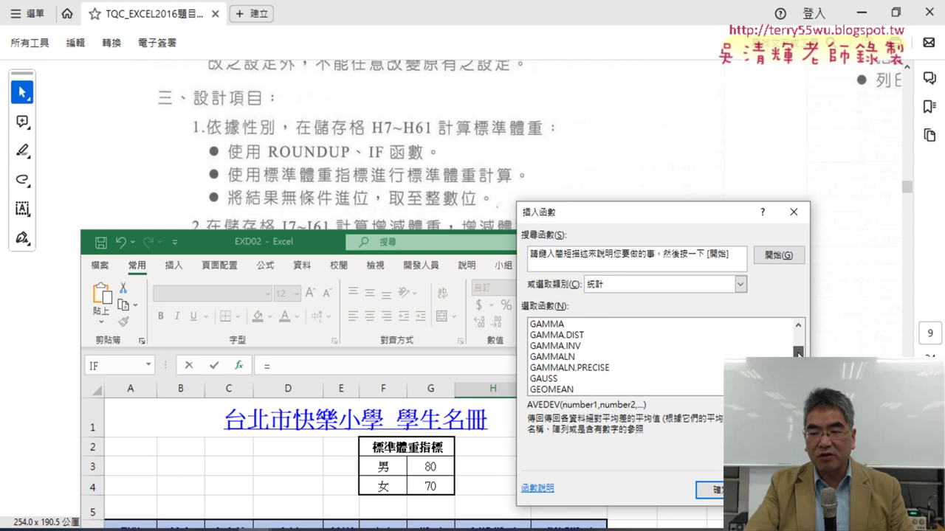
left_click(607, 282)
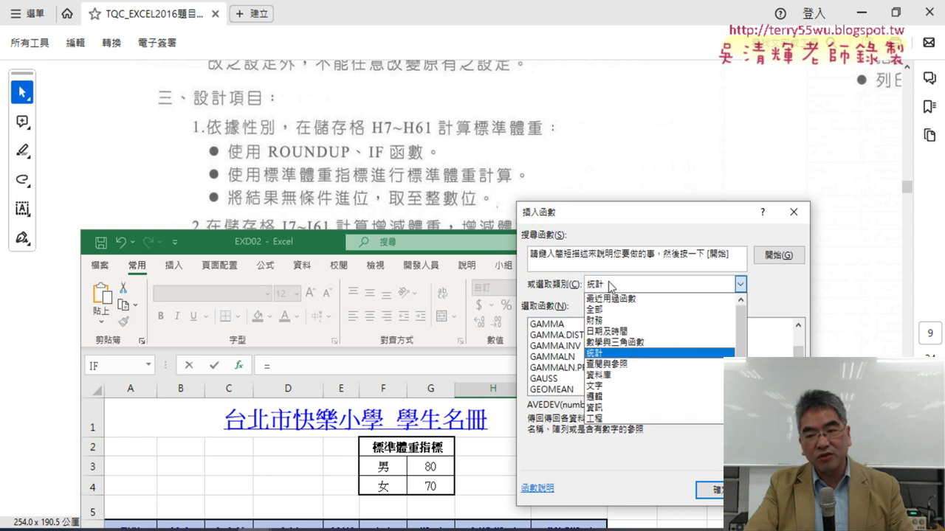
left_click(614, 342)
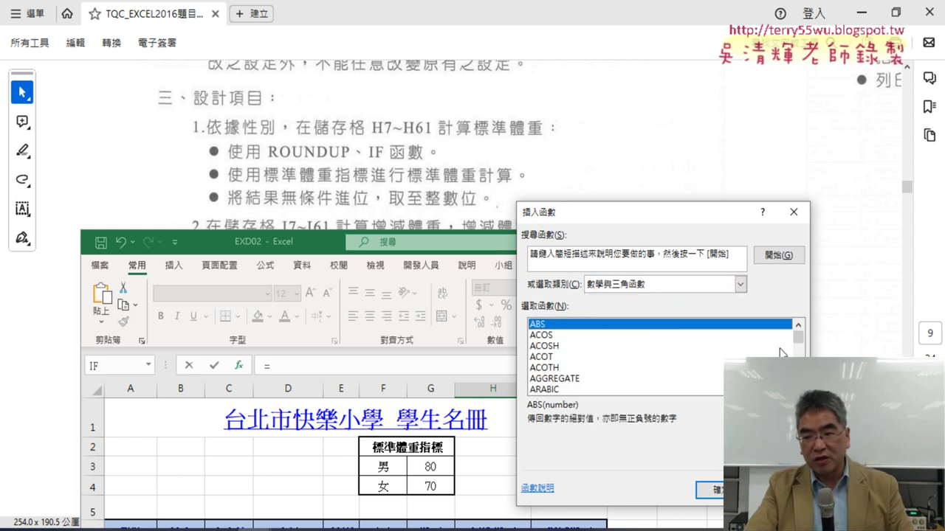
left_click_drag(798, 328, 797, 368)
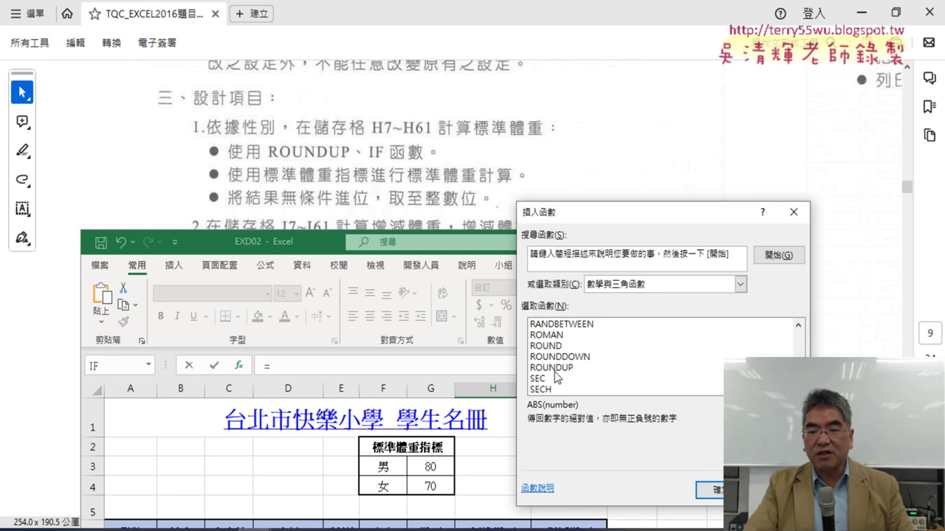
left_click(560, 368)
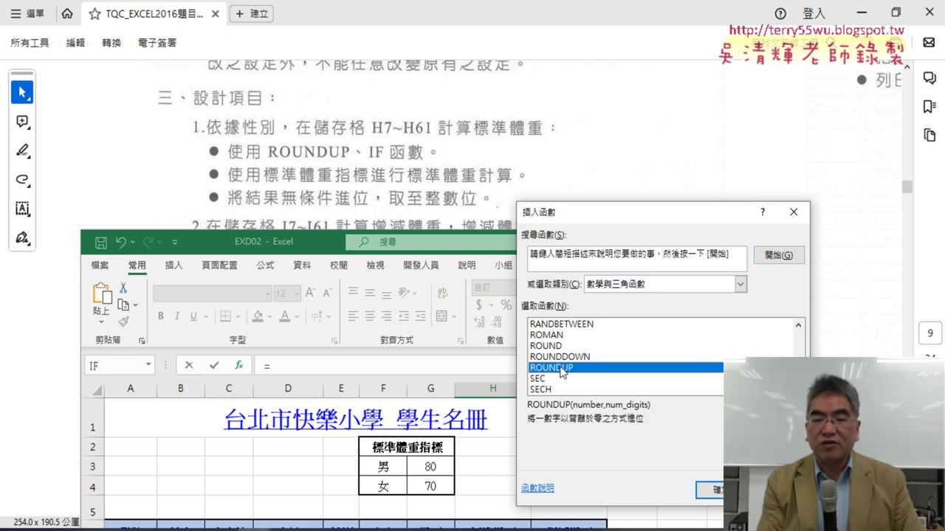
left_click(712, 492)
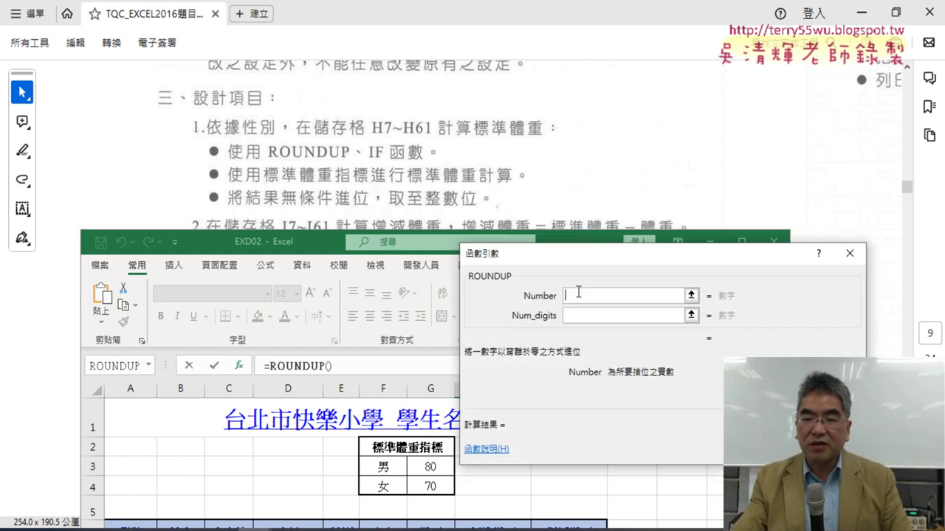
Paste the IF expression as ROUNDUP's Number, set Num_digits to 0, and commit to H7
right_click(578, 293)
left_click(617, 341)
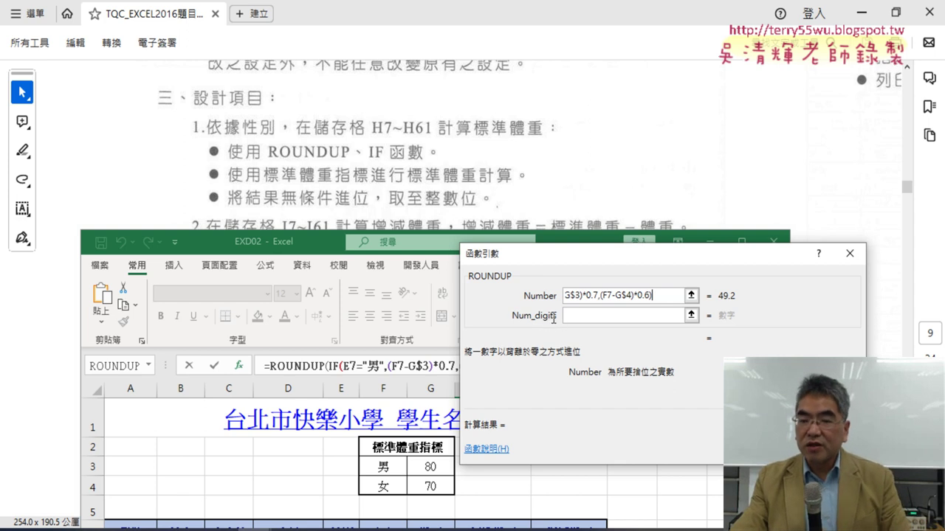
left_click(596, 317)
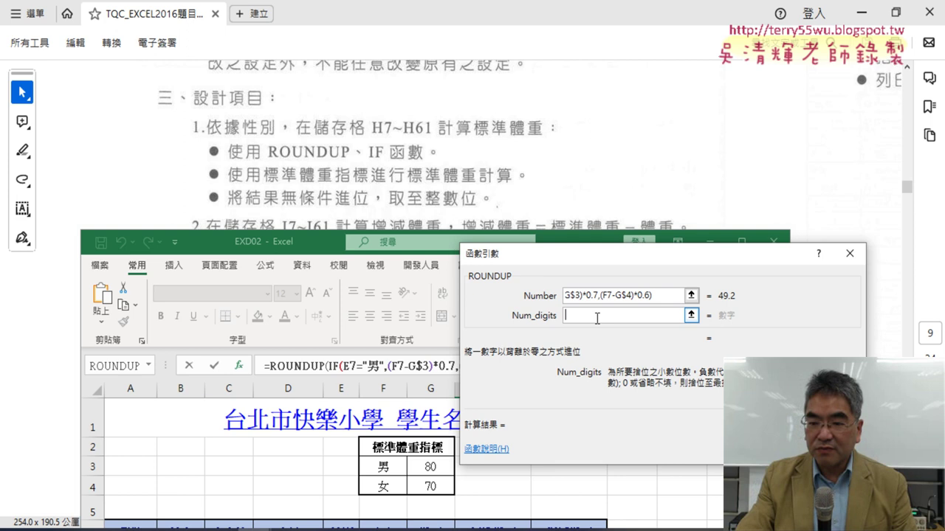
type("0")
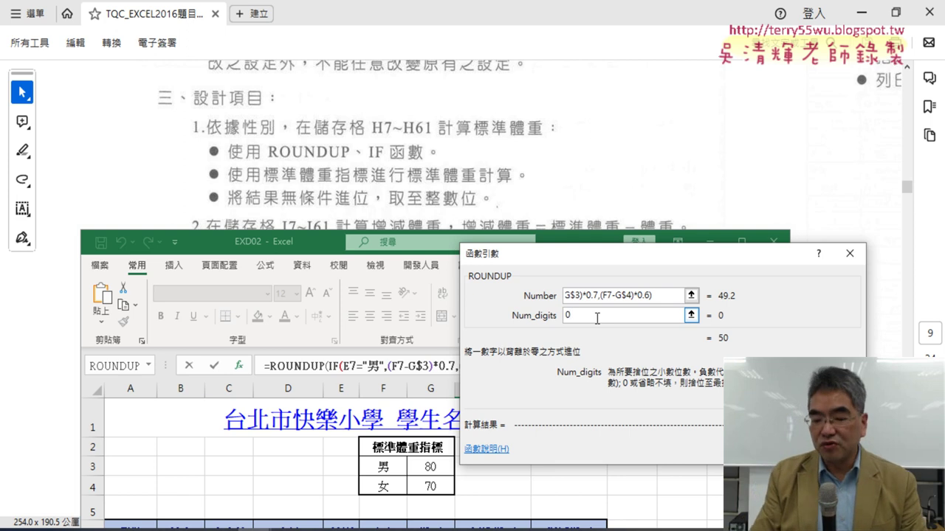
key("BackSpace")
type("1")
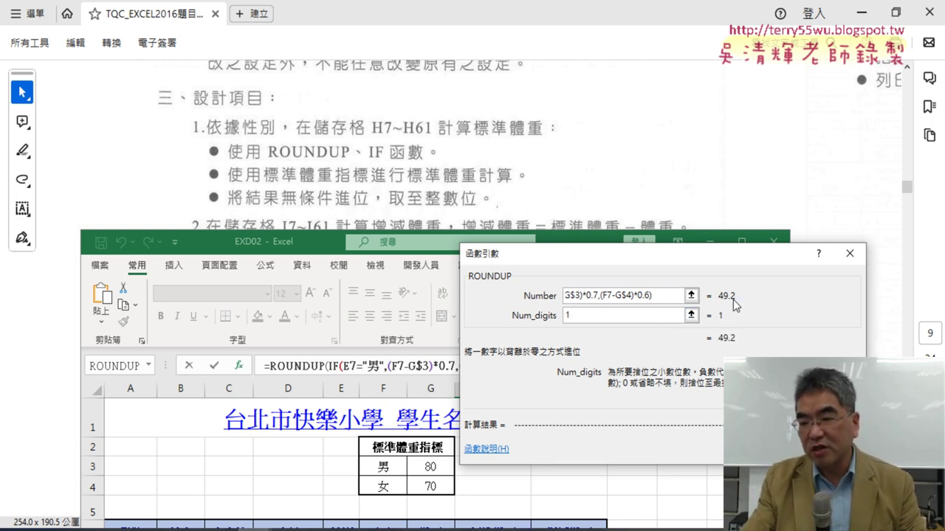
key("BackSpace")
type("2")
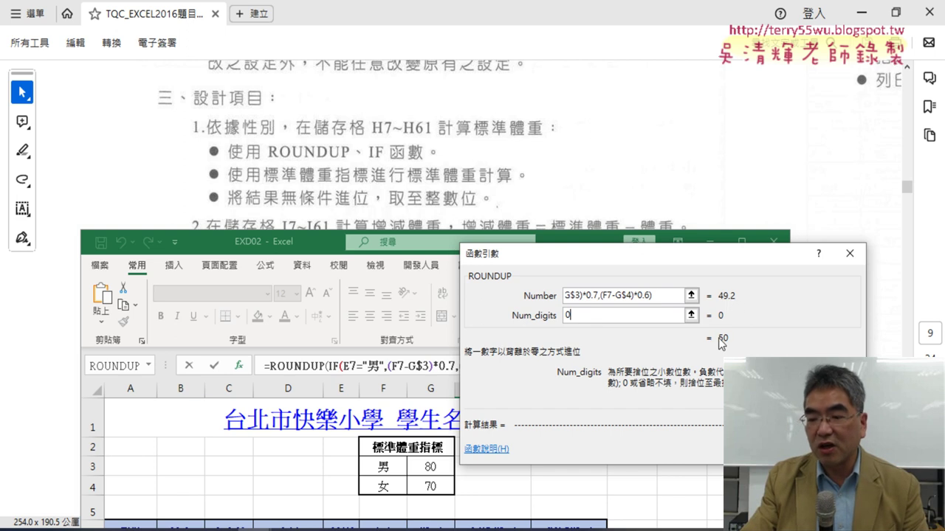
key("Return")
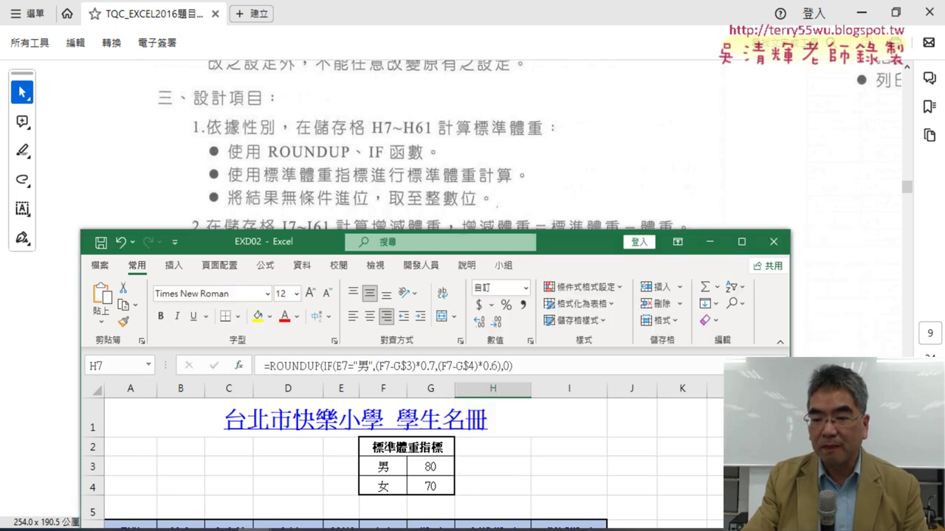
Maximize the workbook and reopen H7's ROUNDUP arguments, showing 49.2 rounded up to 50
left_click(742, 242)
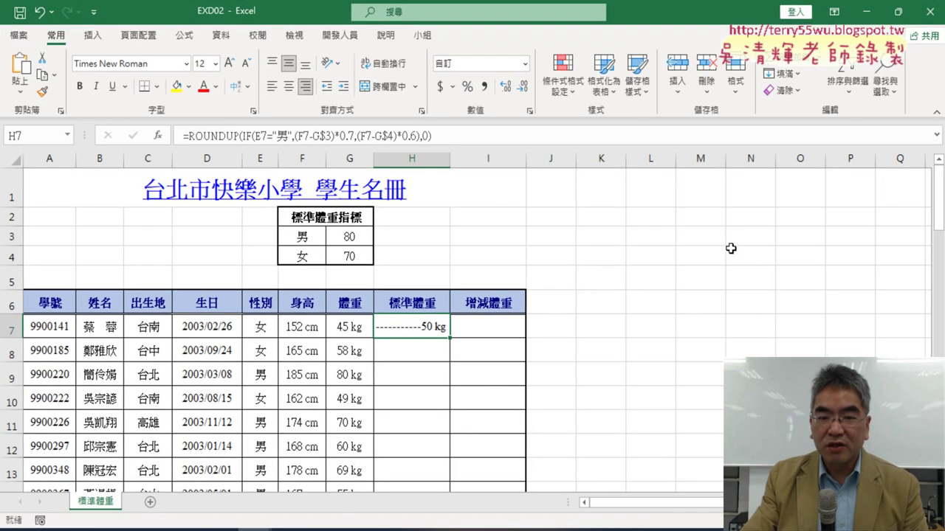
left_click(182, 136)
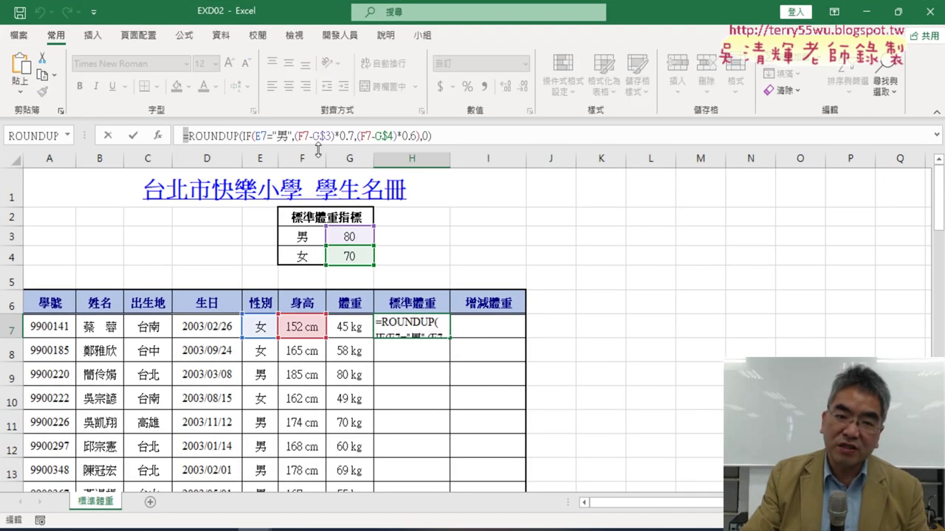
left_click(369, 135)
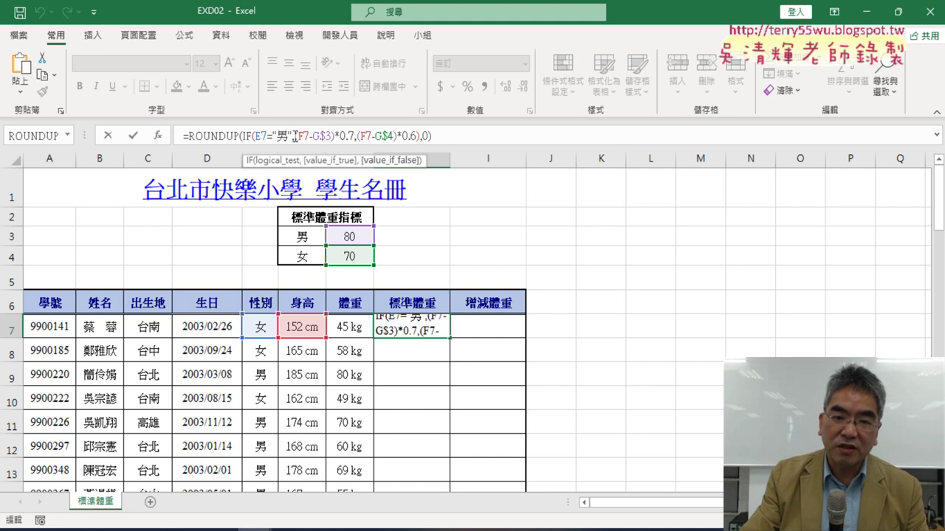
left_click_drag(295, 137, 352, 135)
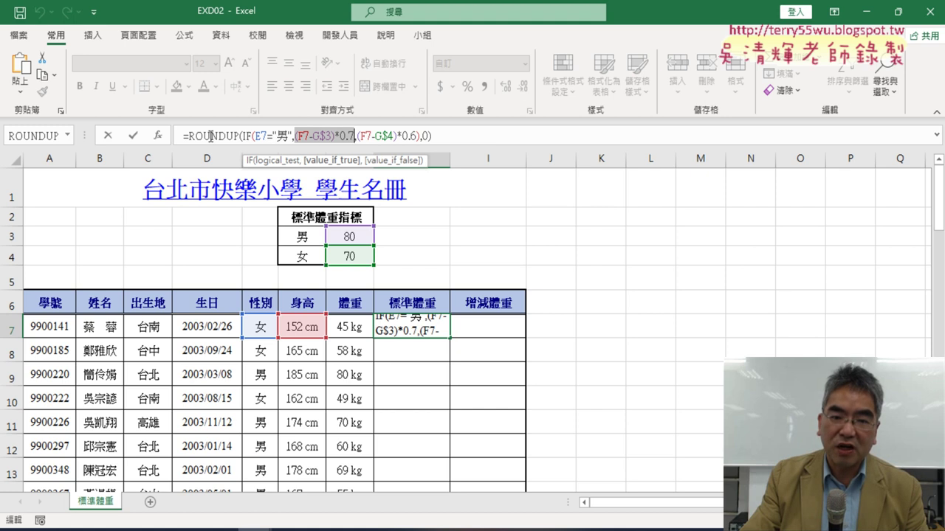
left_click(211, 136)
left_click(158, 135)
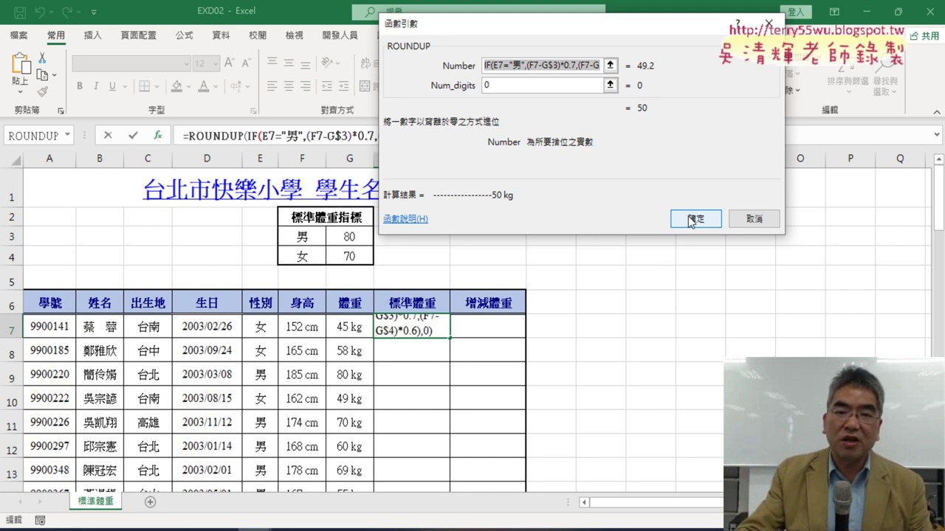
Highlight the (F7-G$3), IF and ROUNDUP parts, then confirm ROUNDUP so H7 shows 50 kg
left_click_drag(641, 34, 662, 189)
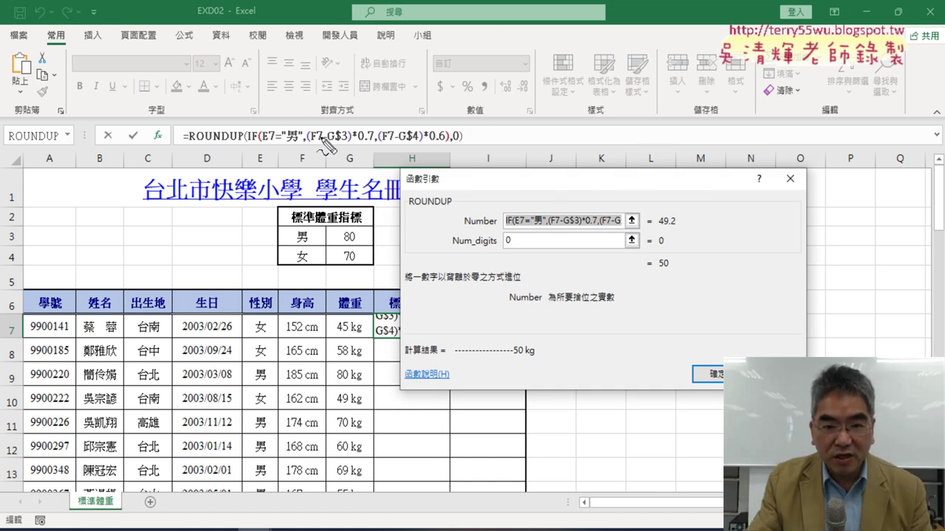
left_click_drag(309, 143, 369, 142)
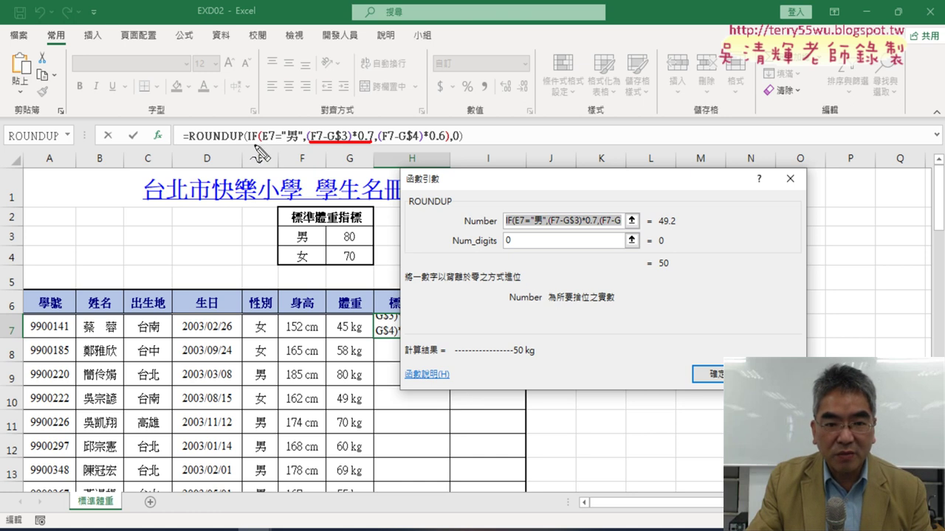
left_click_drag(249, 148, 446, 148)
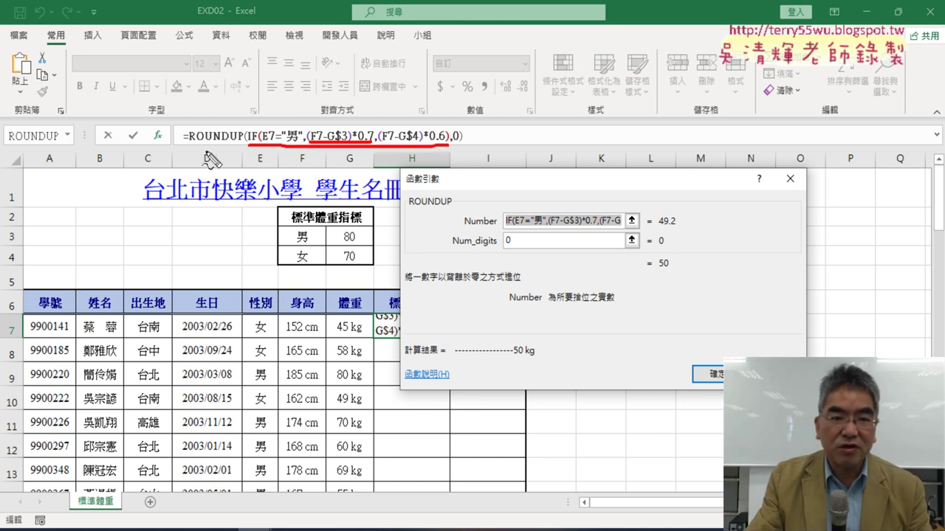
left_click_drag(190, 155, 364, 157)
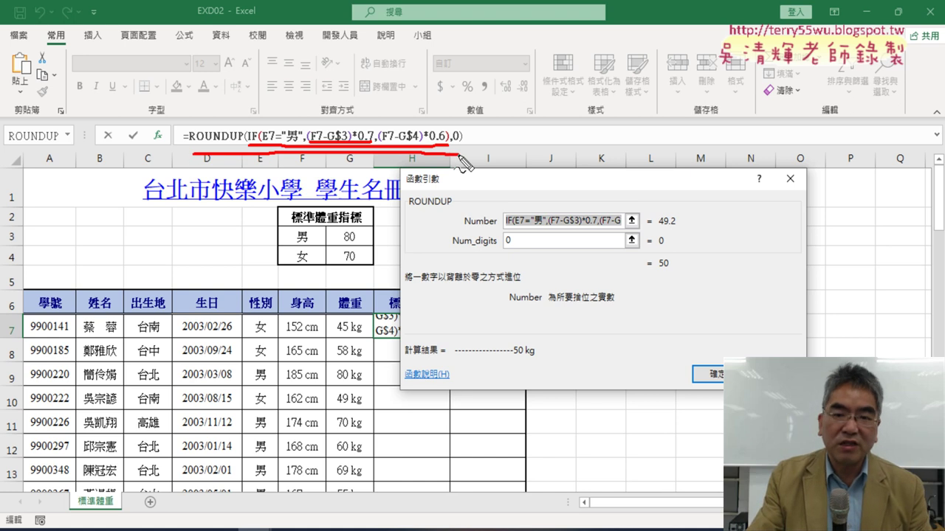
key("Escape")
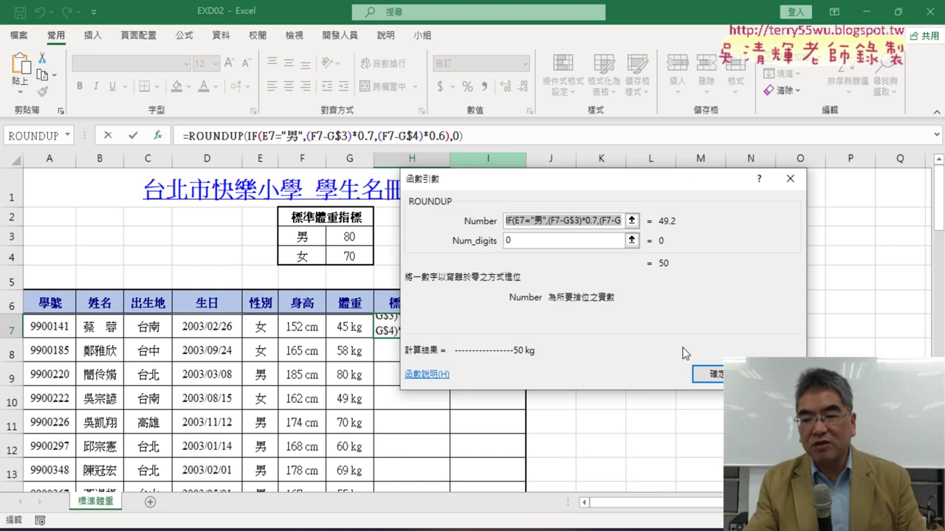
left_click(707, 374)
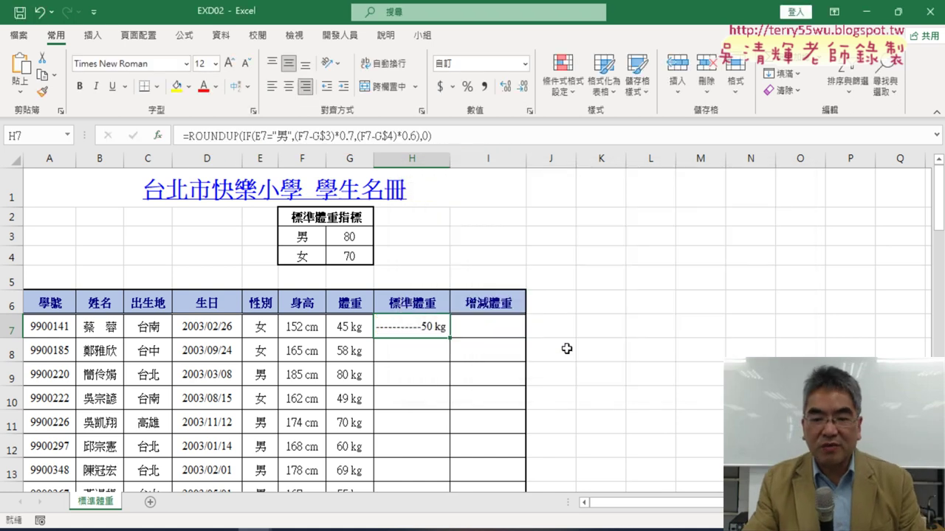
Fill H7's formula down column H and check its custom *-0 "kg " number format
double_click(449, 338)
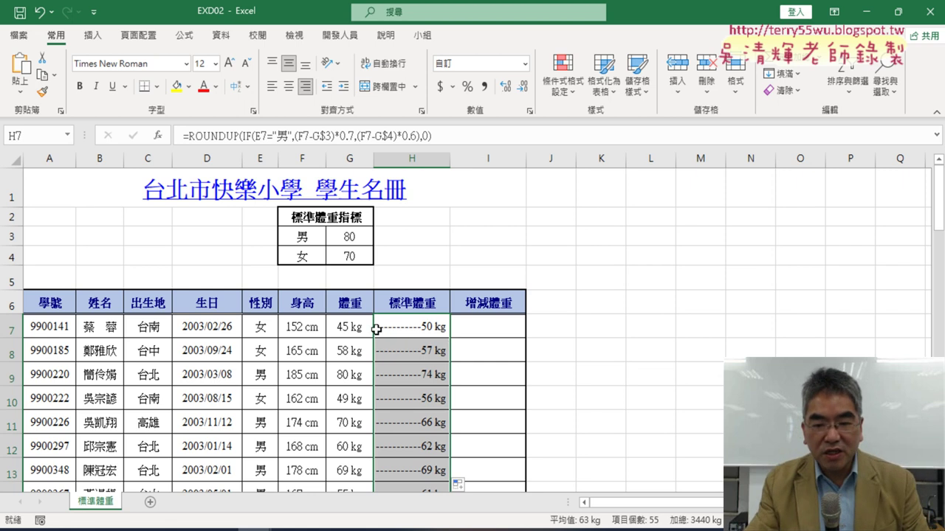
right_click(428, 330)
left_click(462, 430)
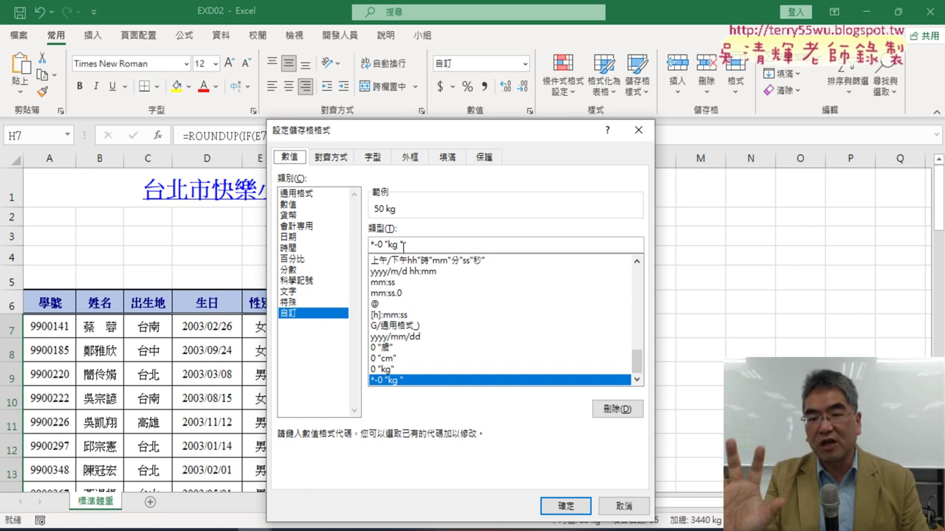
left_click(626, 507)
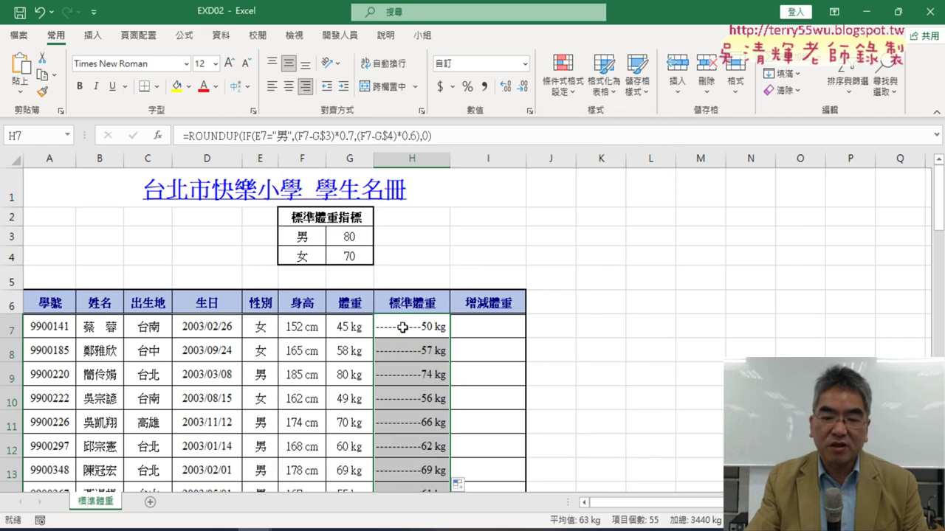
left_click(423, 328)
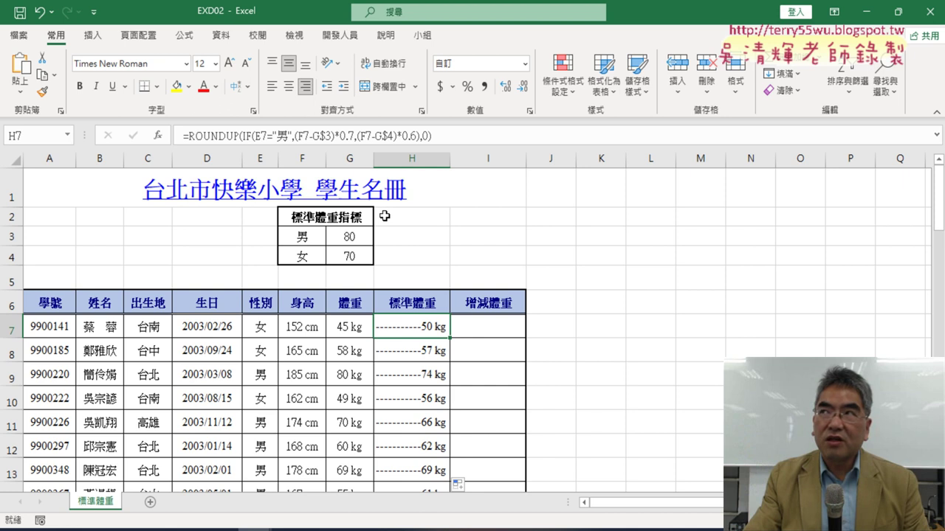
left_click(507, 328)
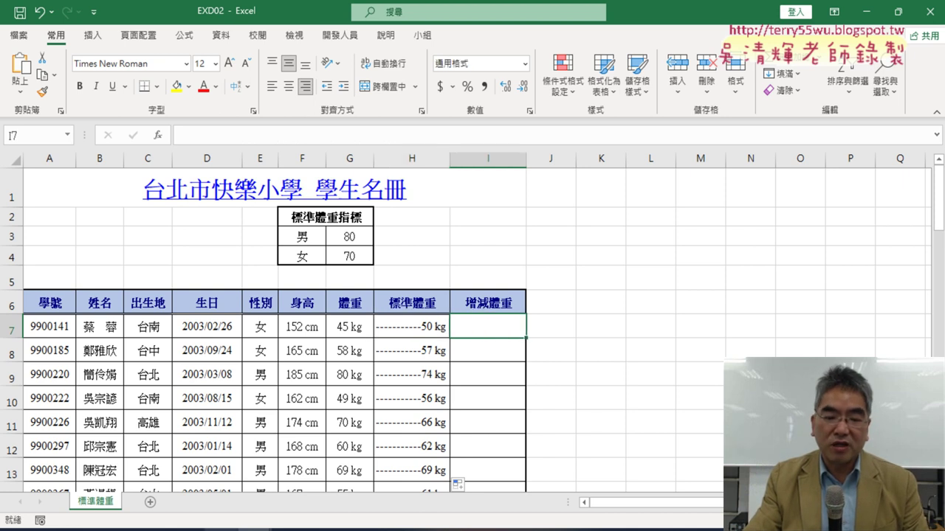
key("alt+Tab")
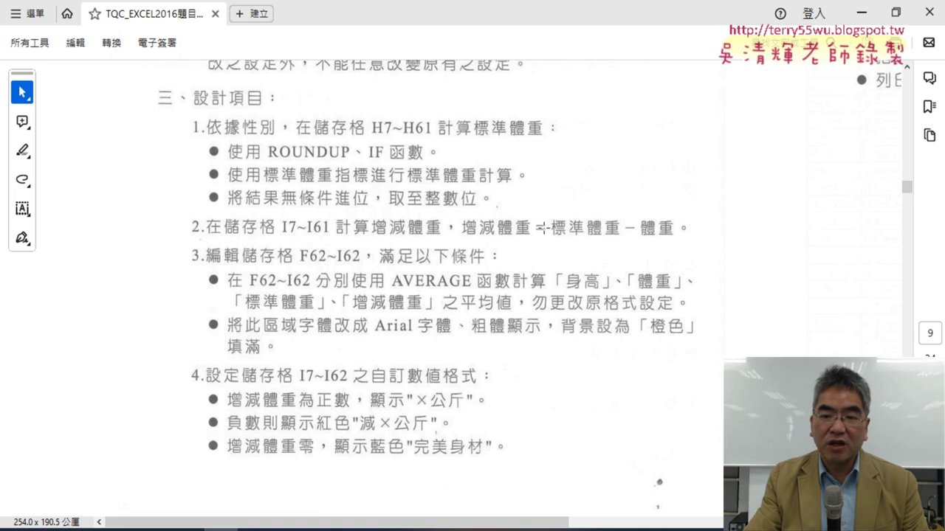
left_click(862, 12)
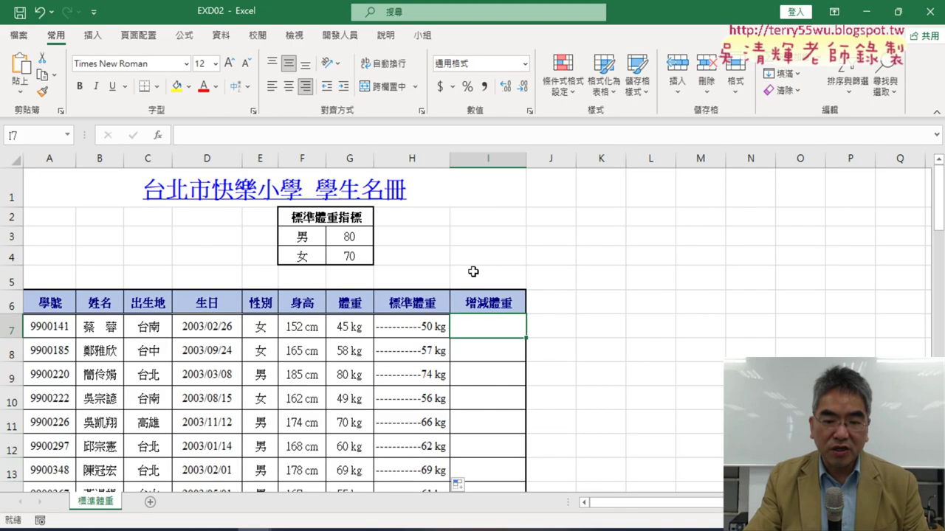
left_click(355, 324)
left_click(410, 325)
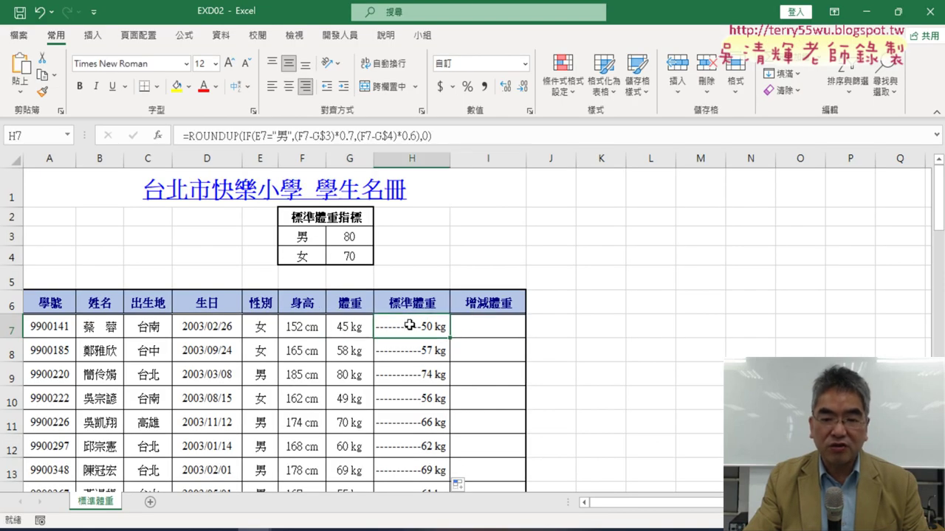
left_click(357, 330)
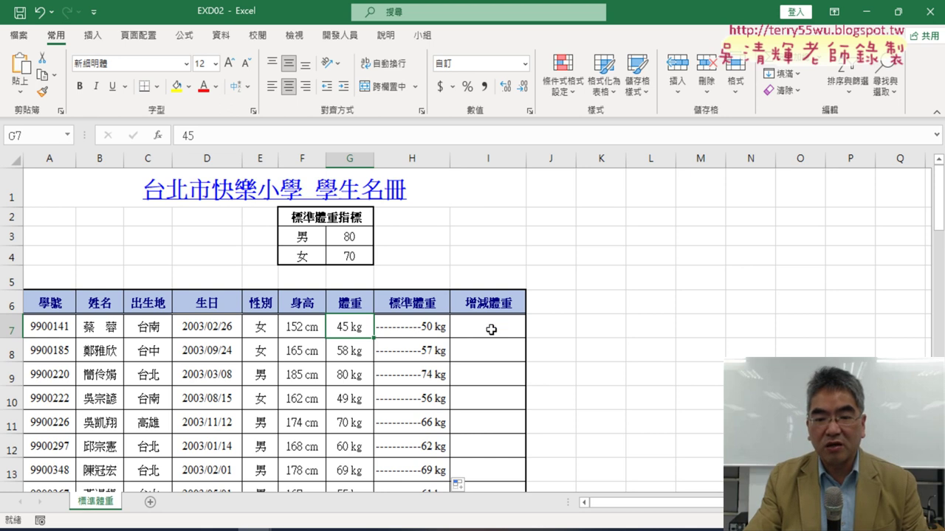
left_click(236, 530)
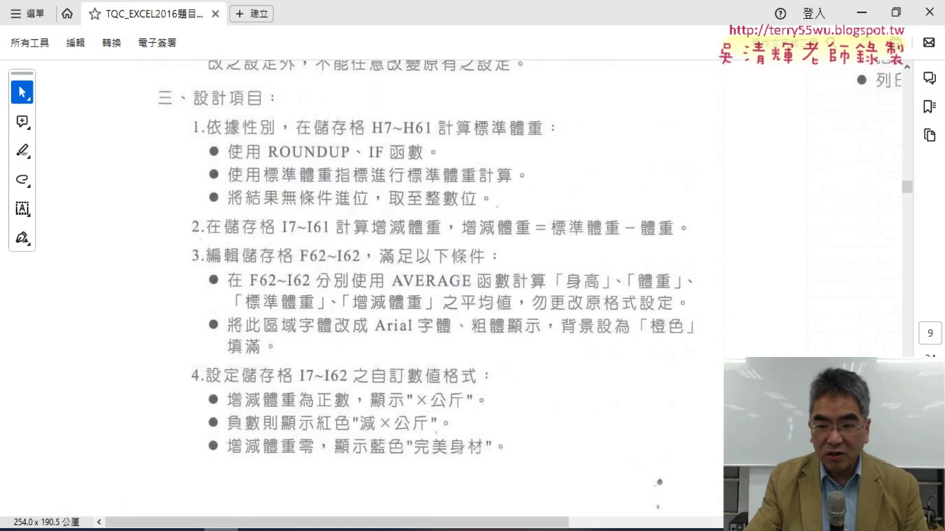
key("alt+Tab")
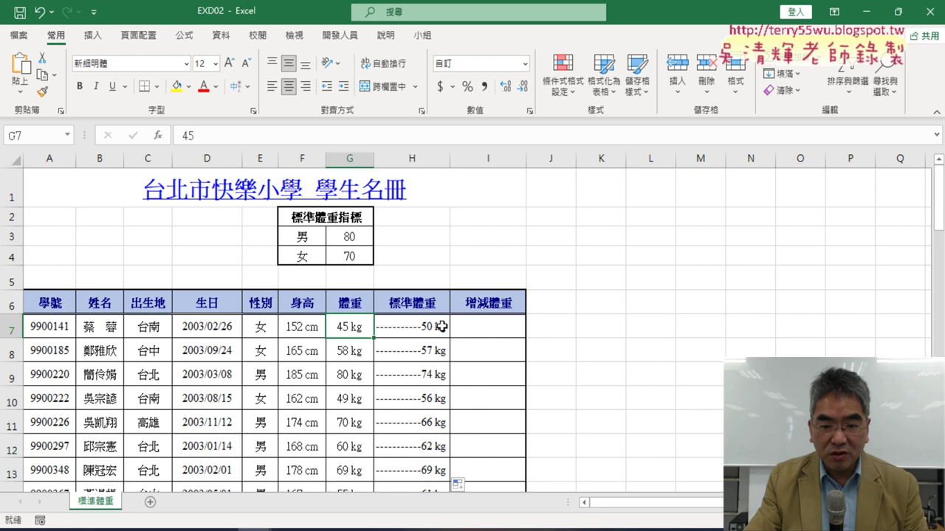
left_click(442, 326)
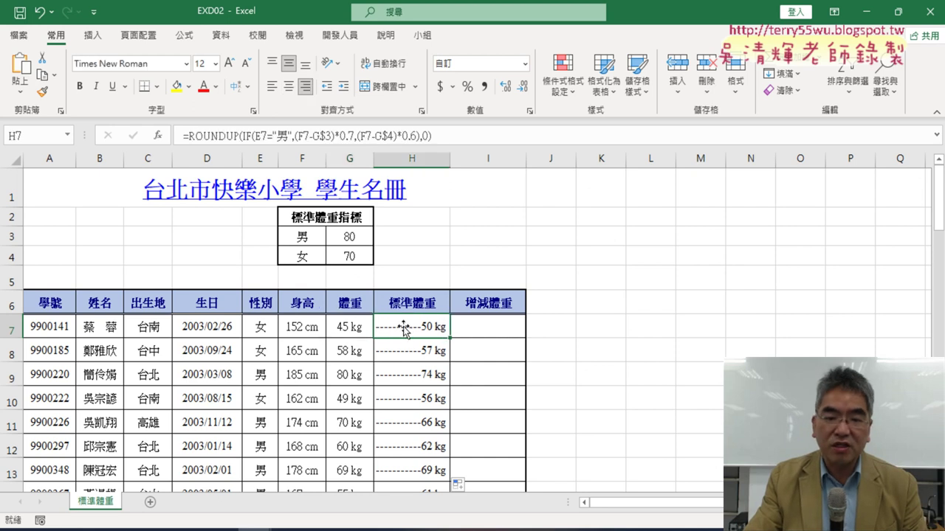
left_click(483, 334)
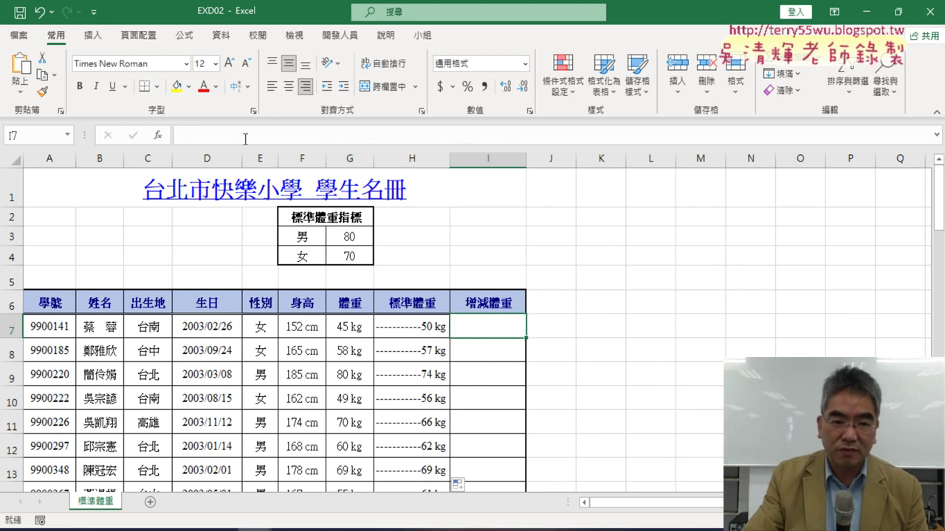
Enter =H7-G7 in I7 and fill it down column I
type("ㄦ")
key("Escape")
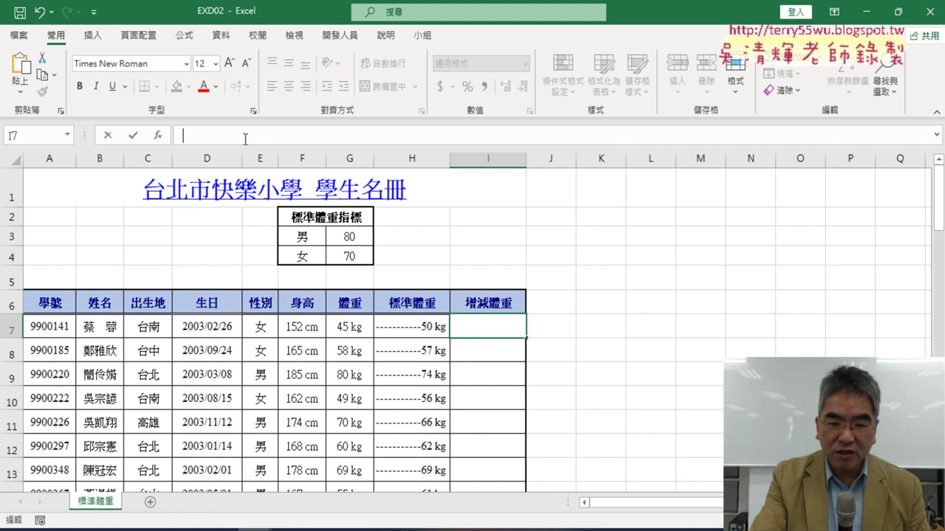
type("=")
left_click(417, 324)
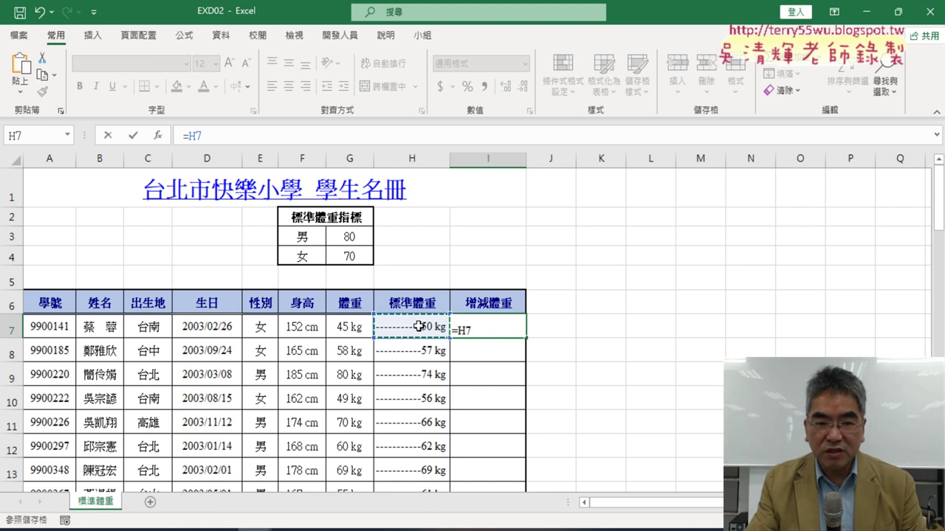
type("-")
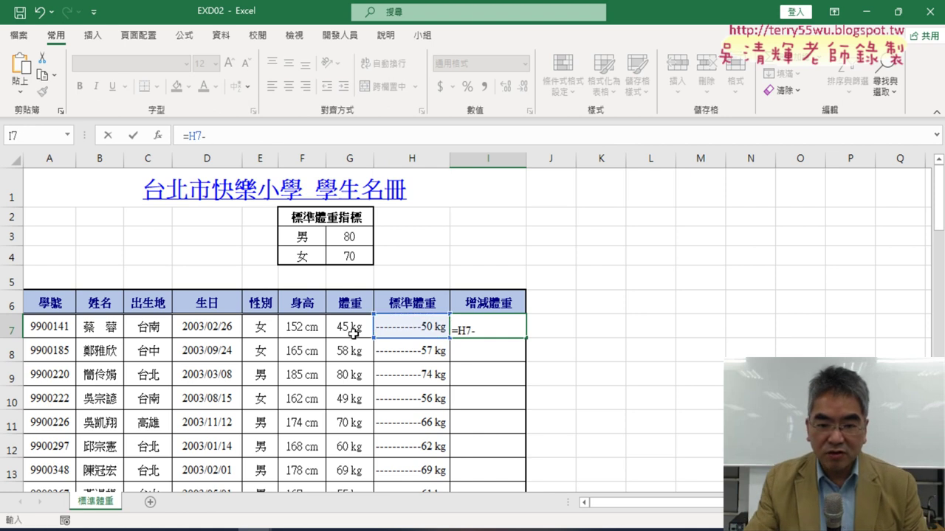
left_click(347, 331)
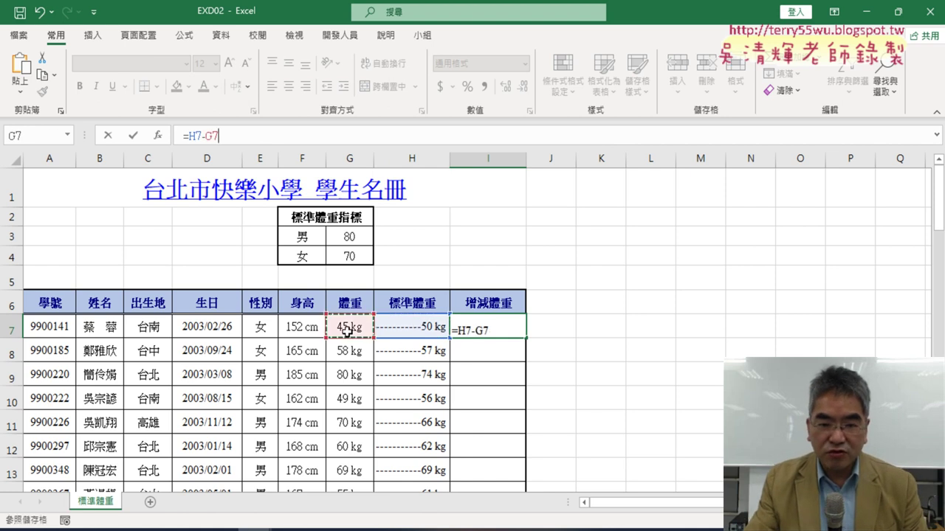
left_click(134, 136)
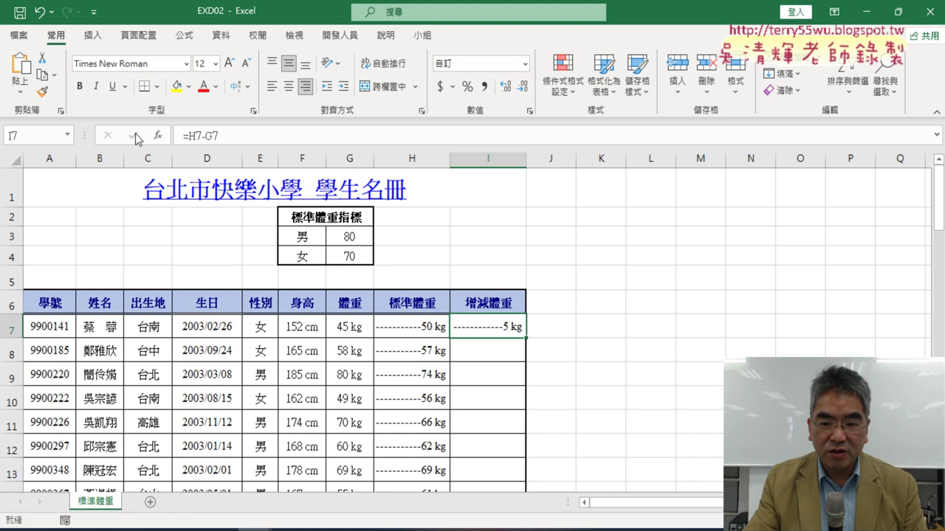
double_click(526, 341)
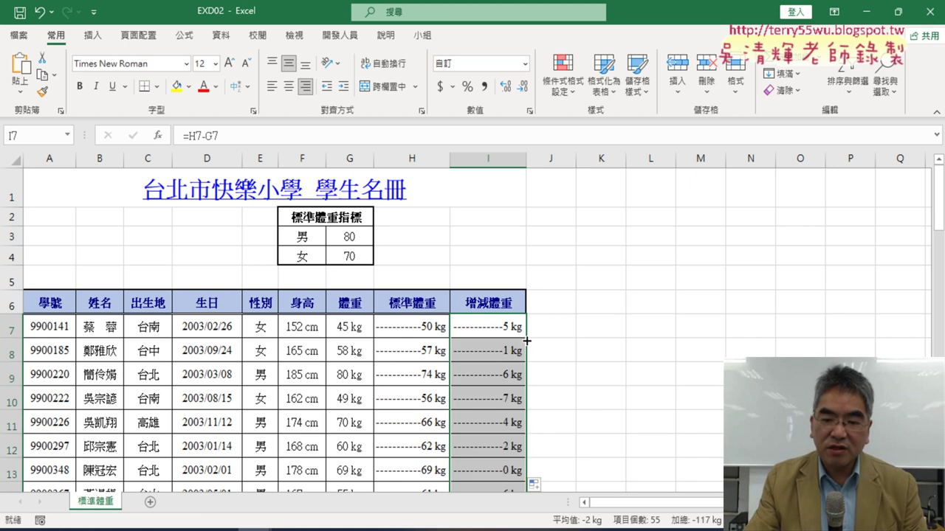
left_click(468, 321)
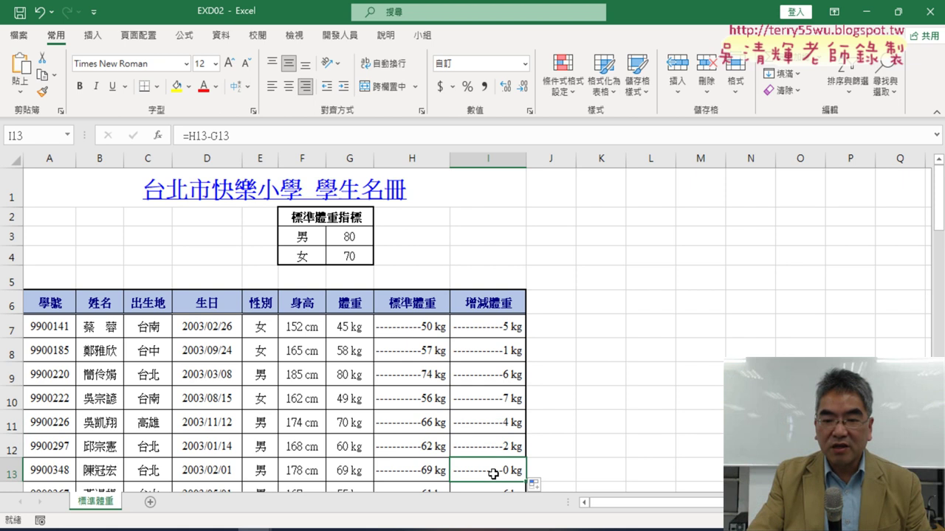
left_click(512, 325)
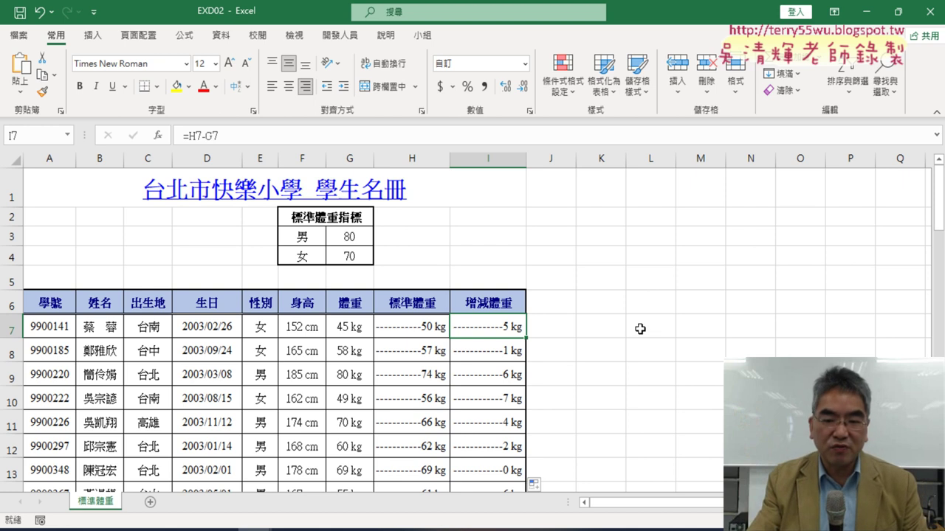
left_click(415, 333)
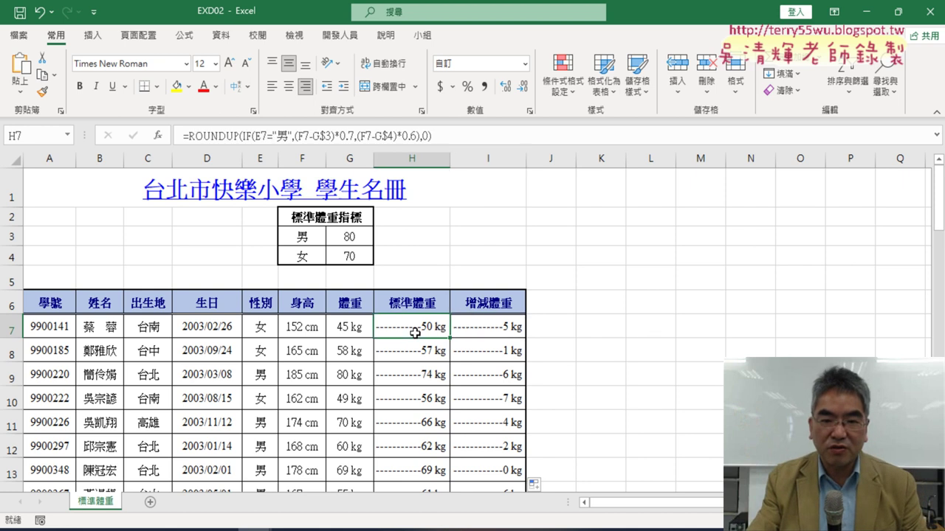
left_click(493, 330)
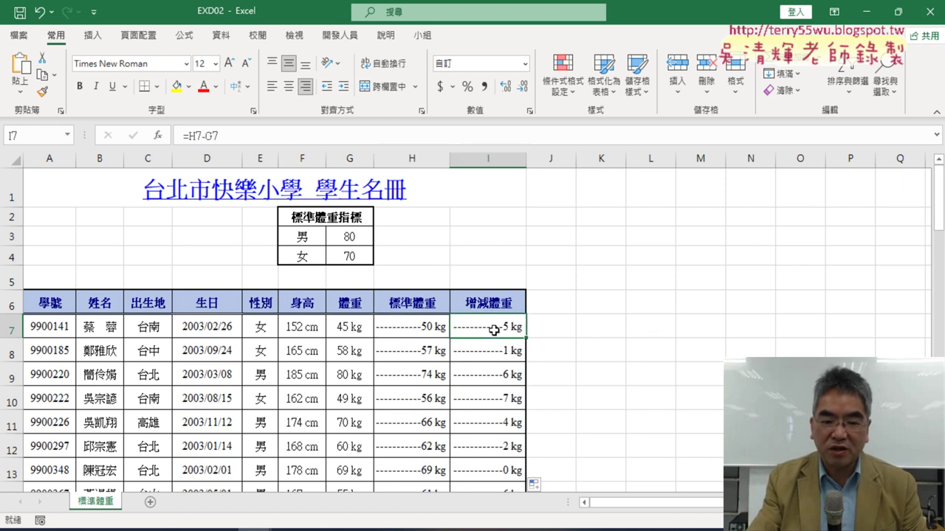